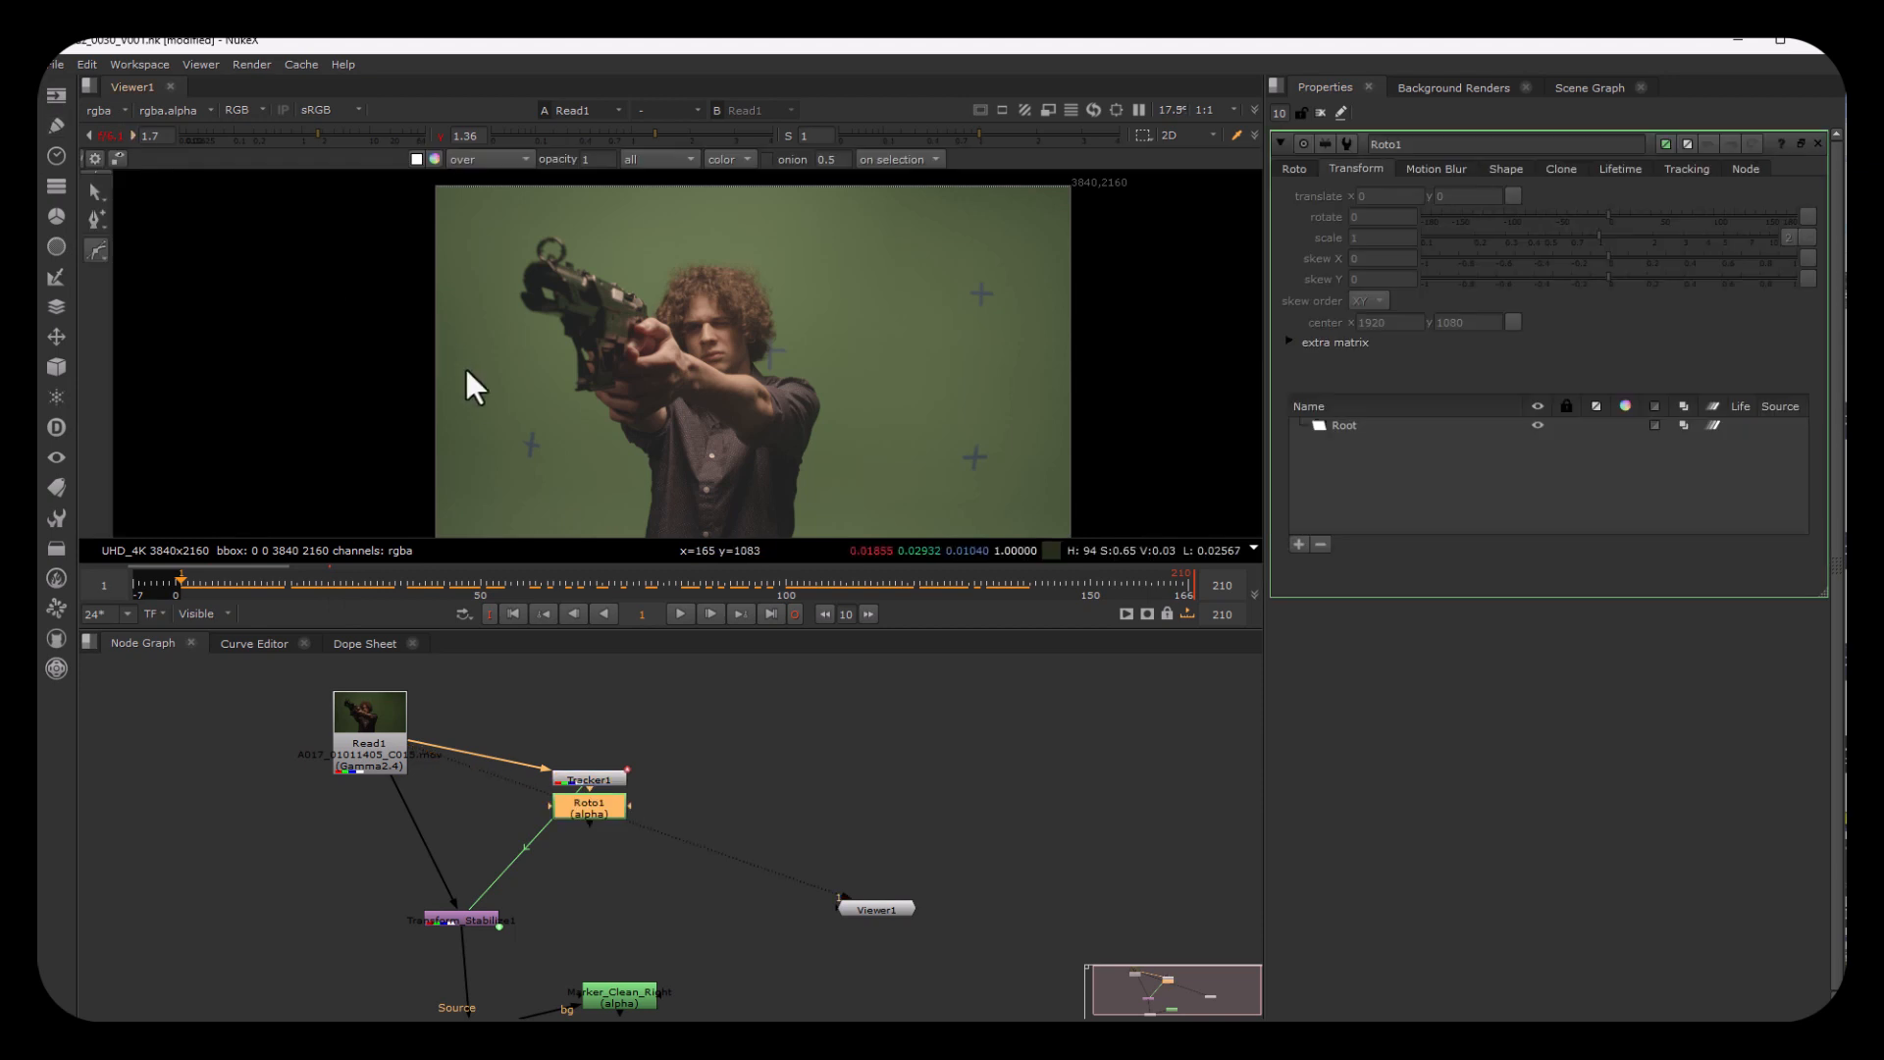
Step: Draw a closed four-point Bezier shape around the lower-left tracking marker on the first frame
scroll(488, 409, up, 2)
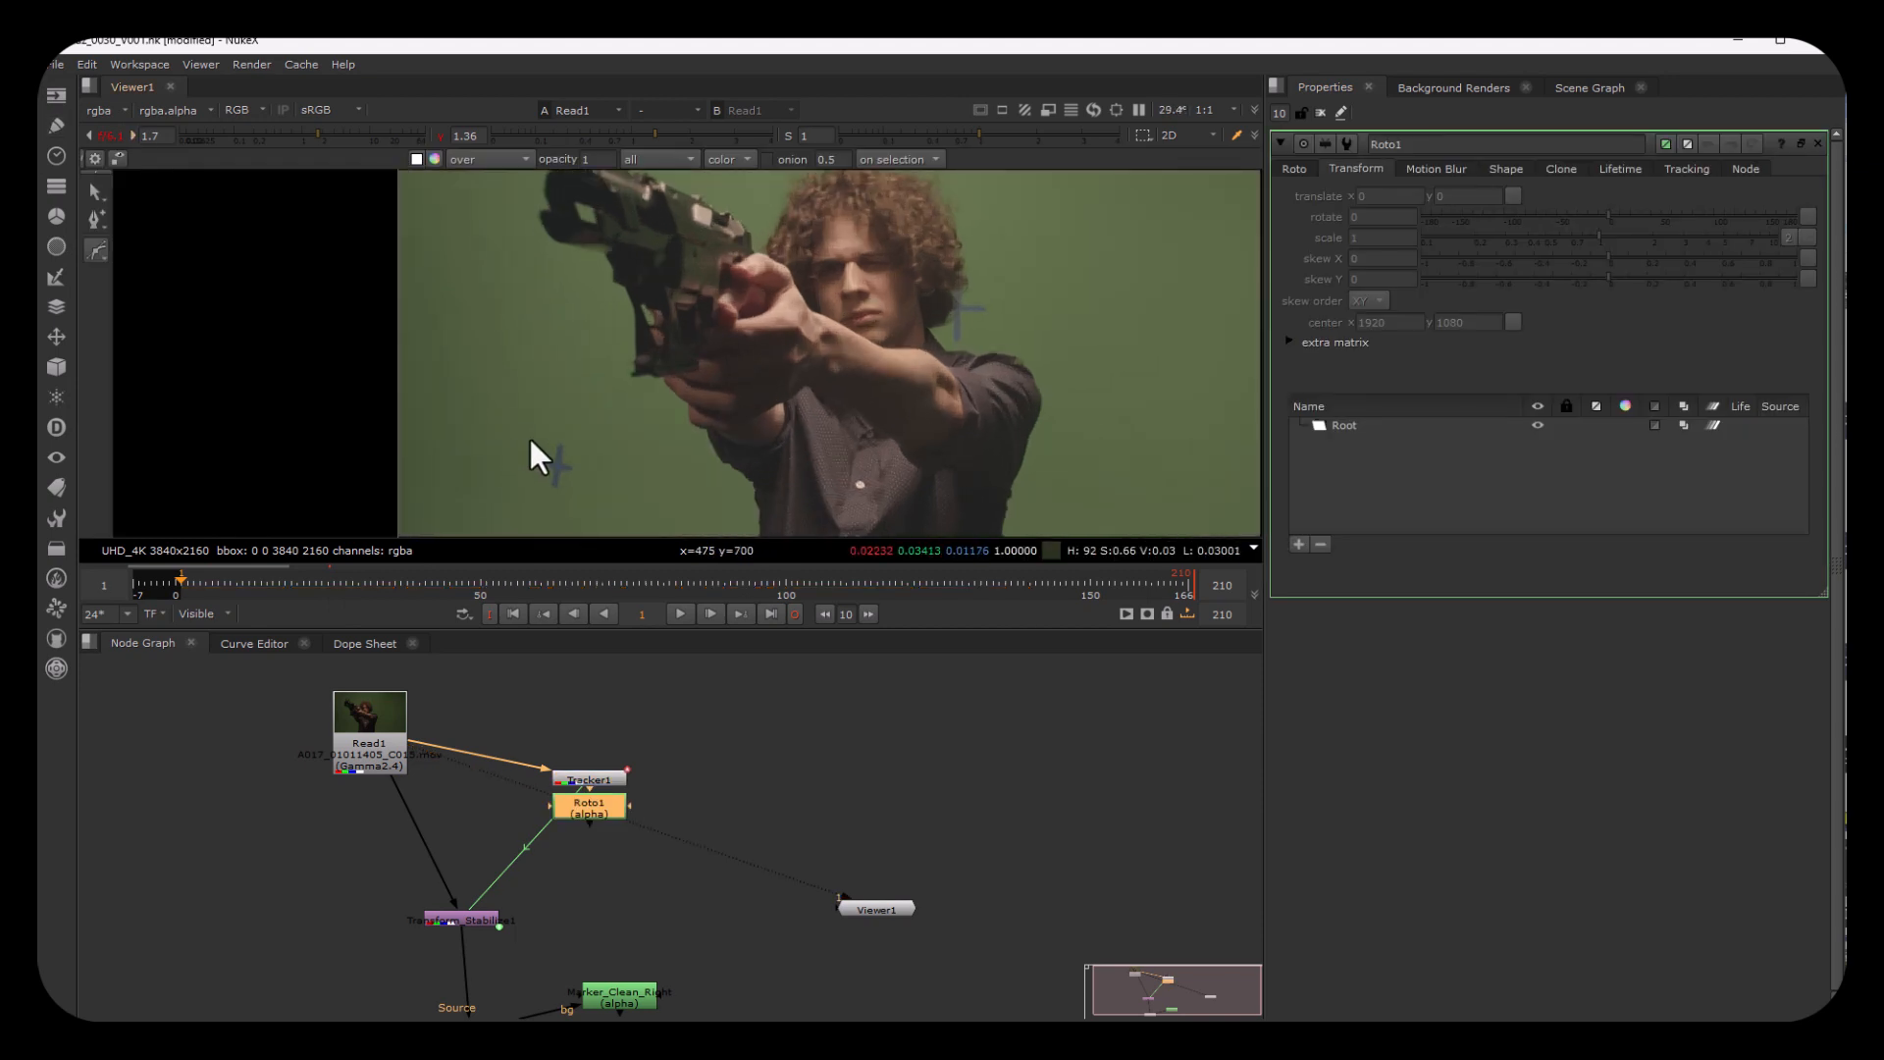
click(526, 437)
click(522, 496)
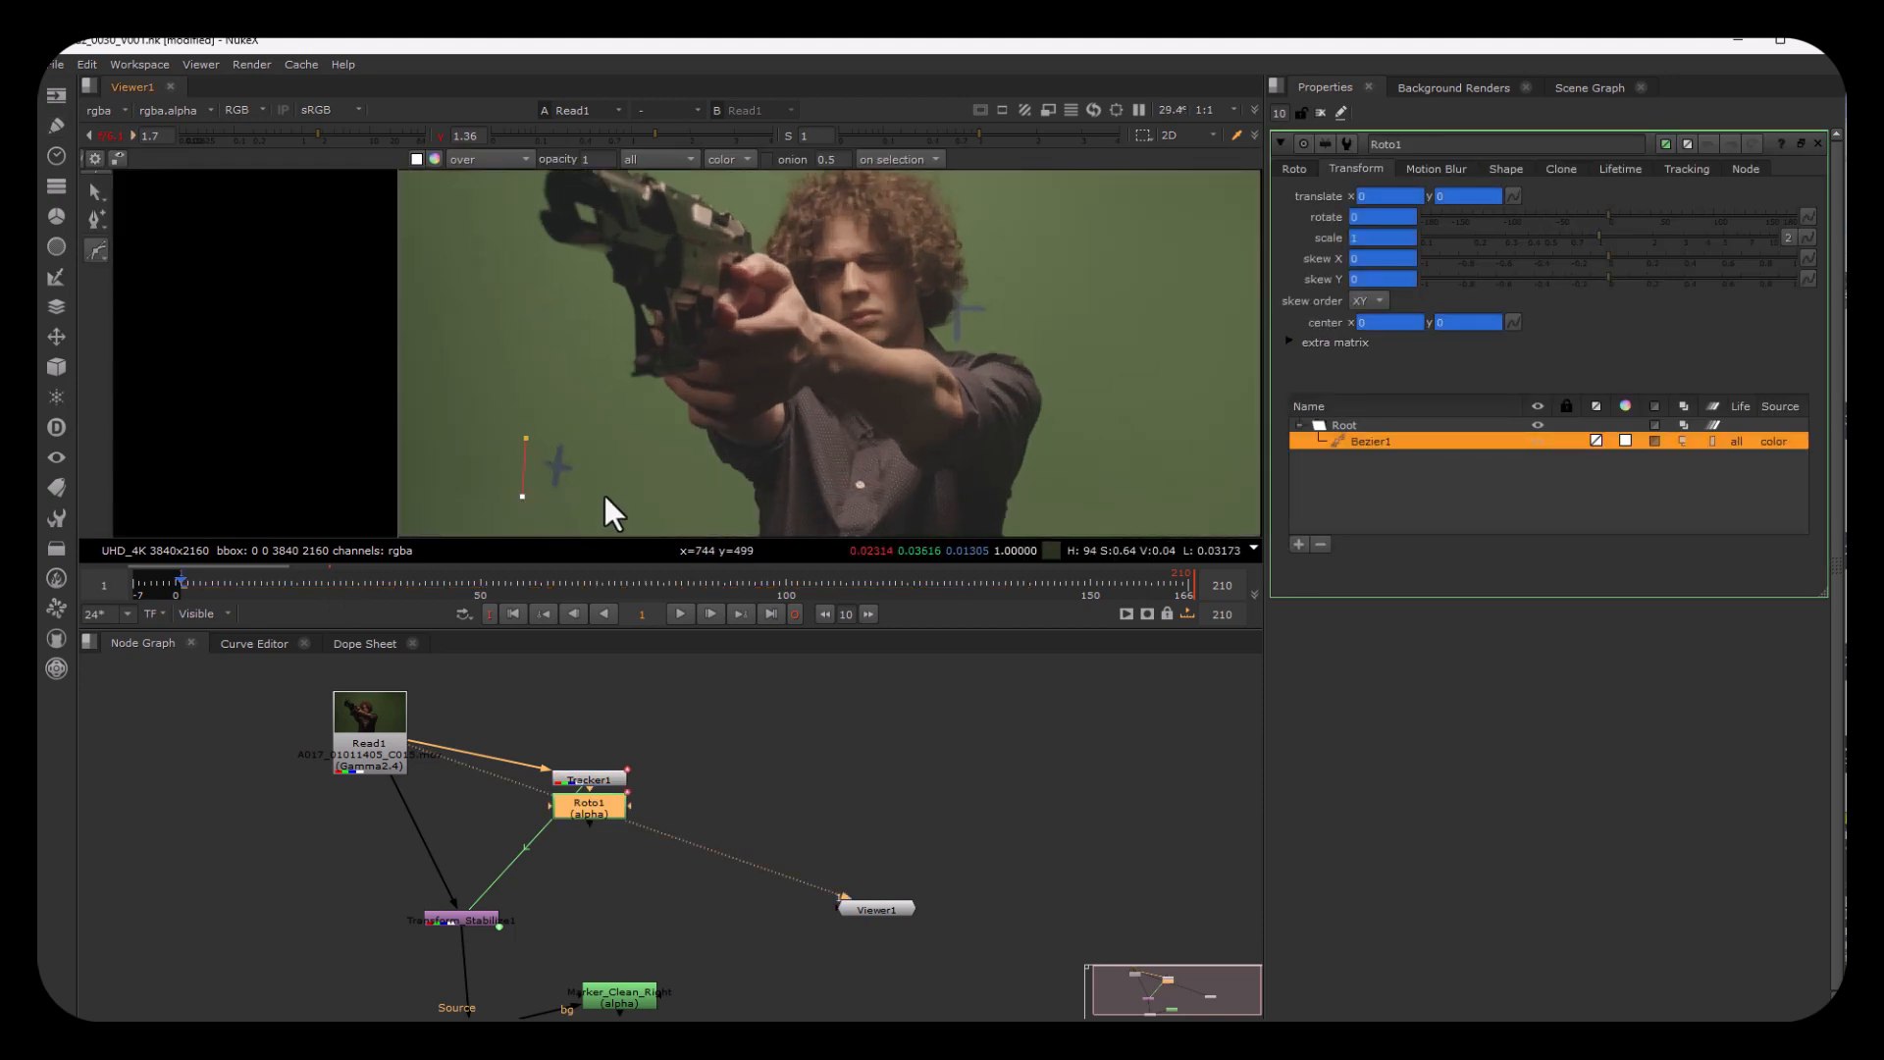
click(589, 487)
click(597, 427)
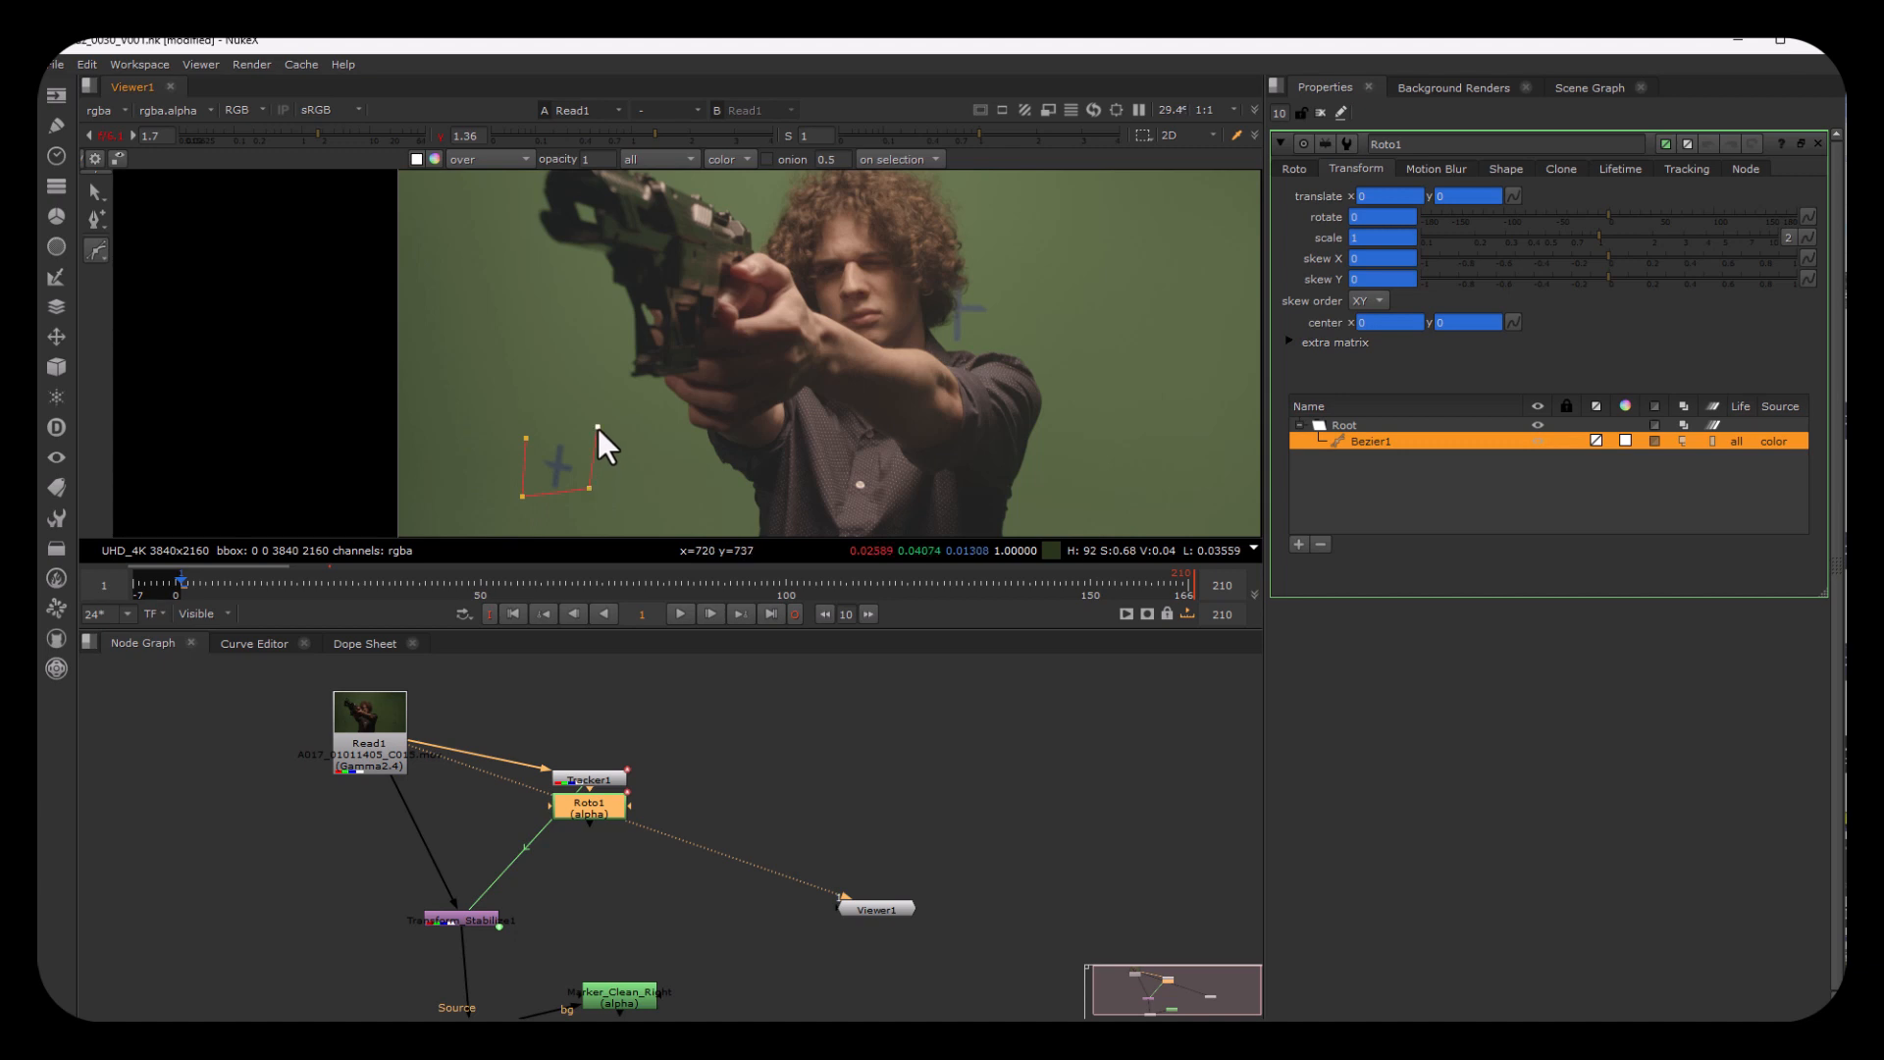
click(526, 438)
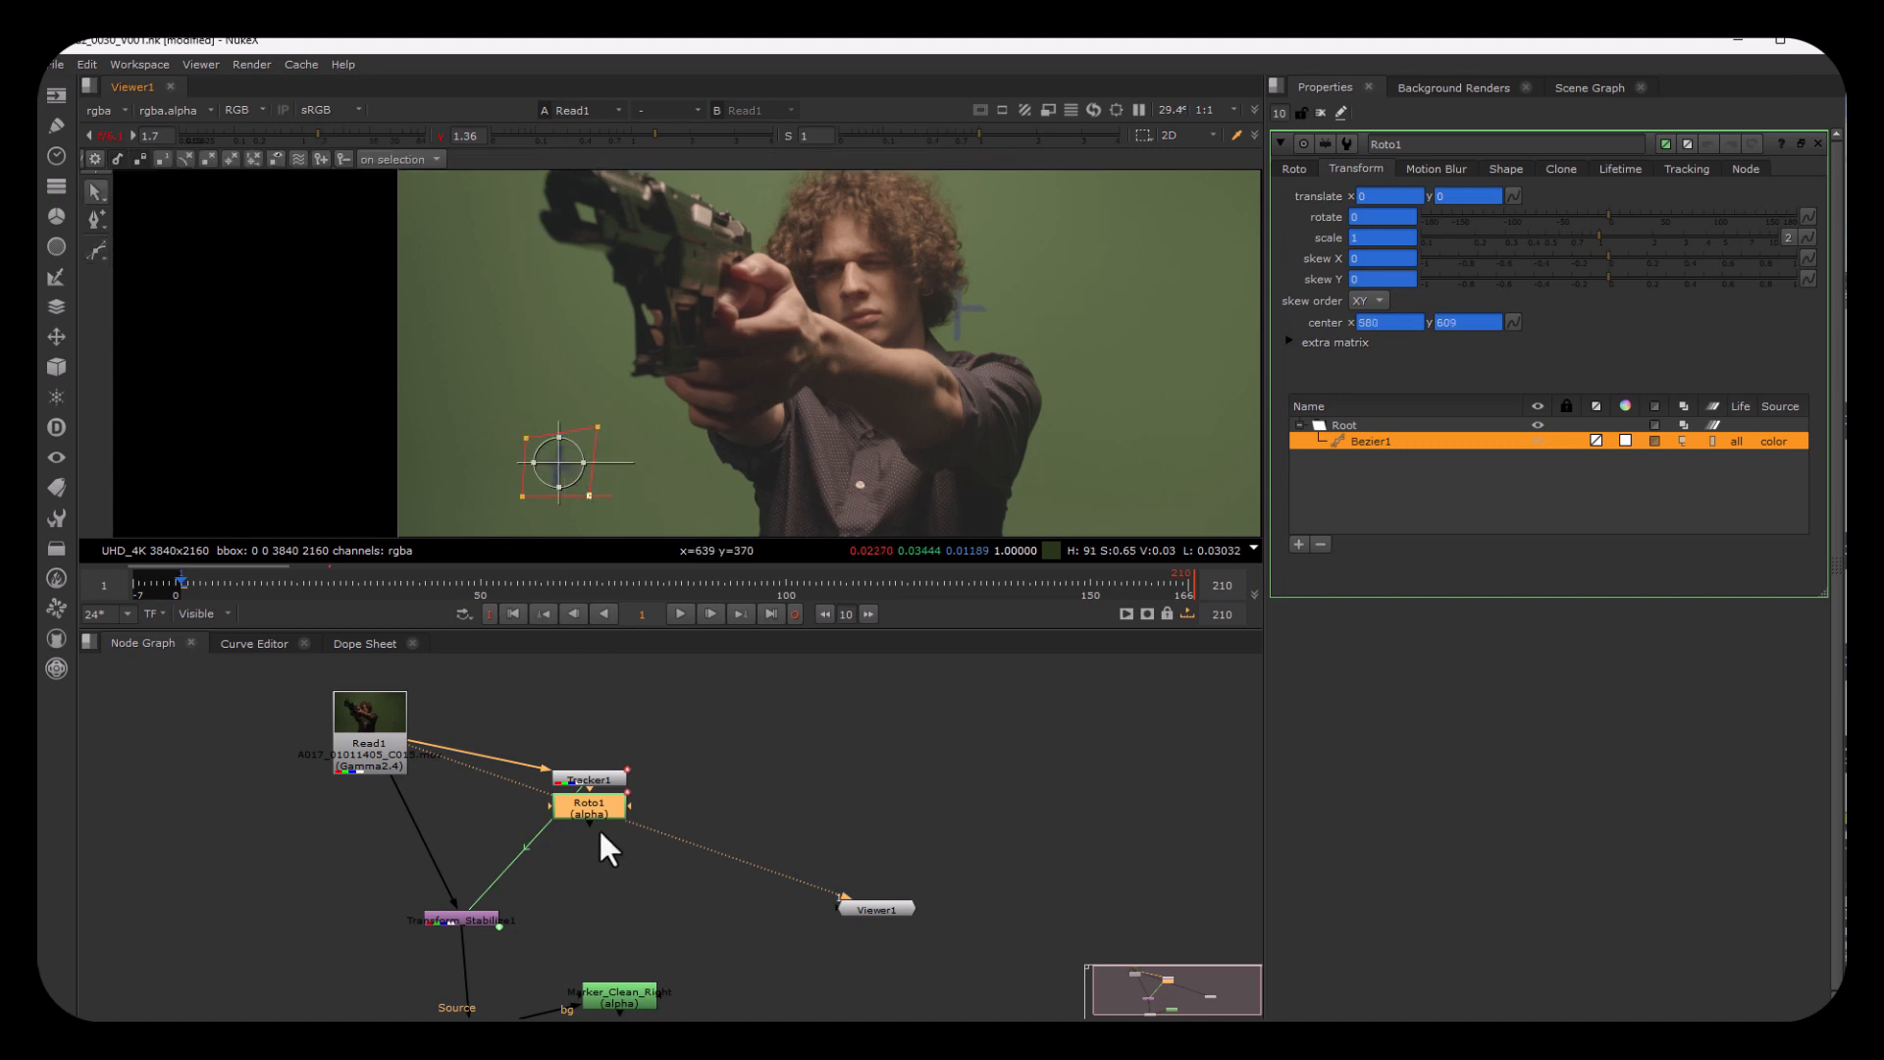
Step: Detach Roto1 from the node tree and link the Bezier's translate to Tracker1
drag(598, 803, 274, 839)
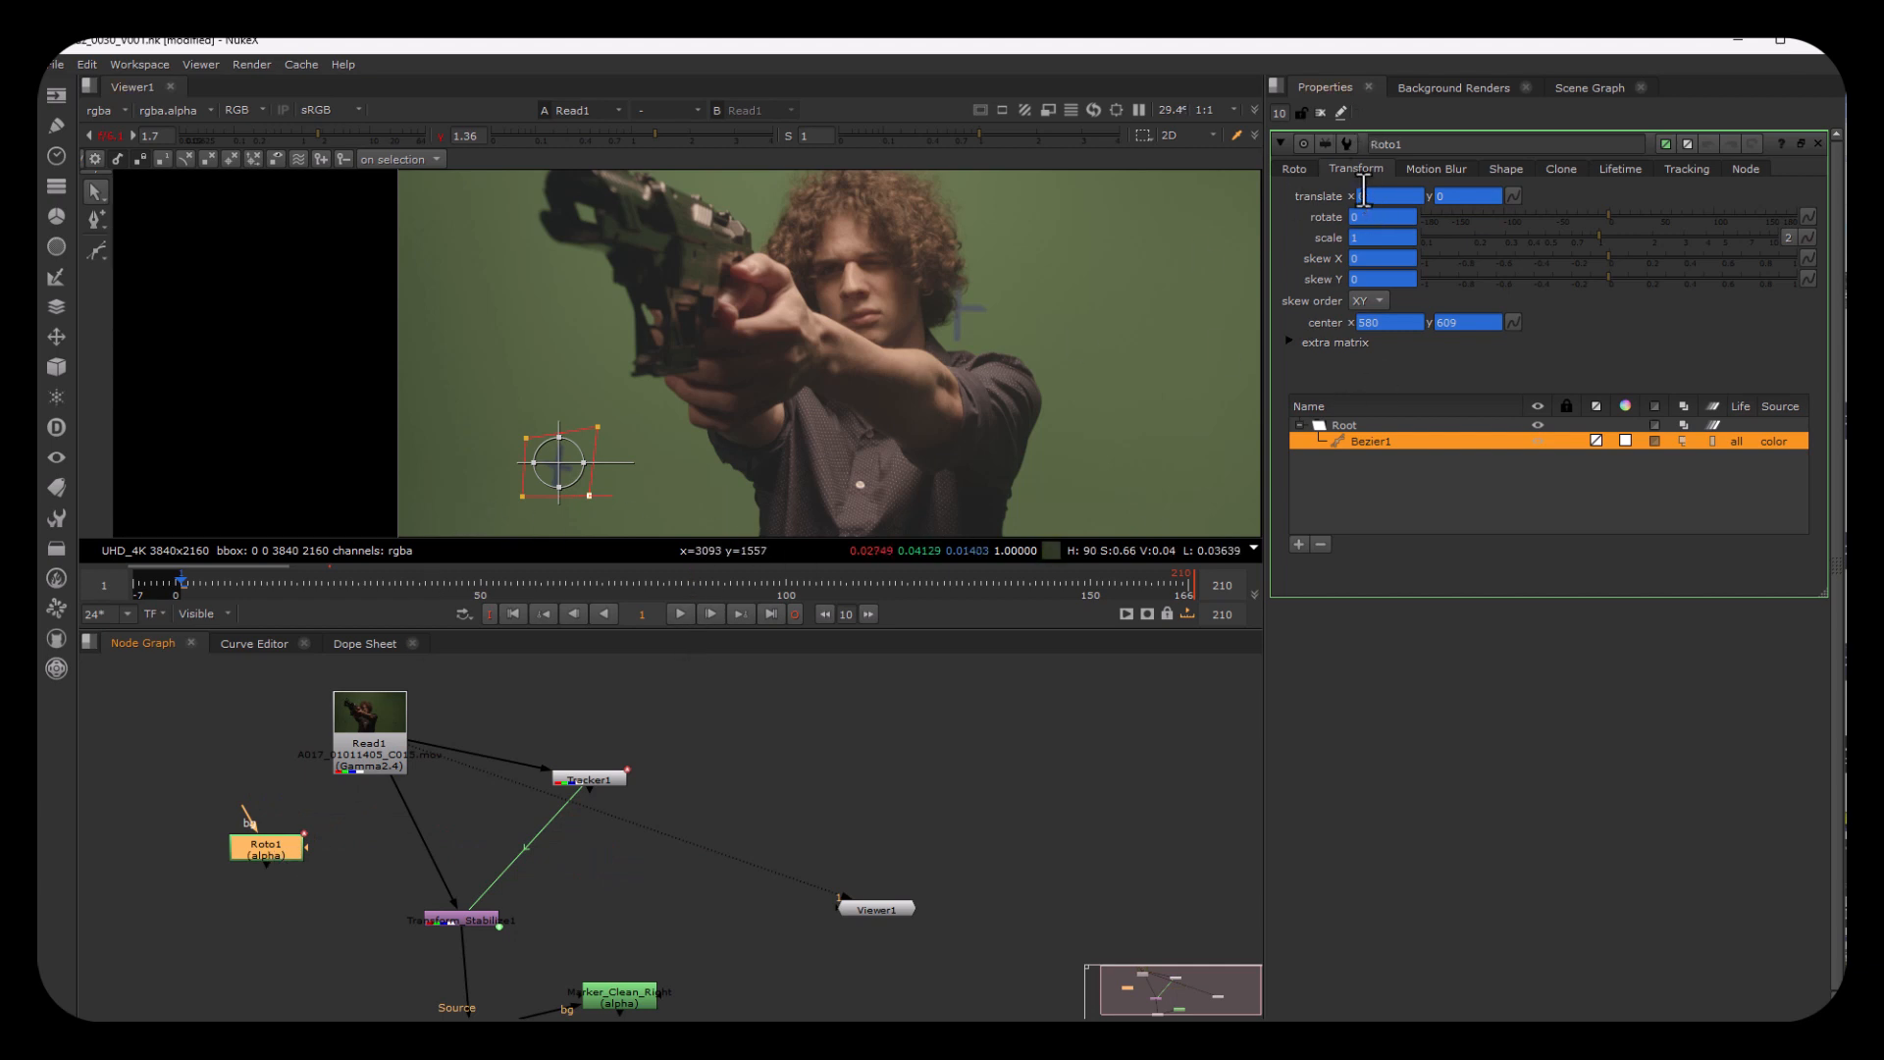
click(1514, 194)
click(1514, 194)
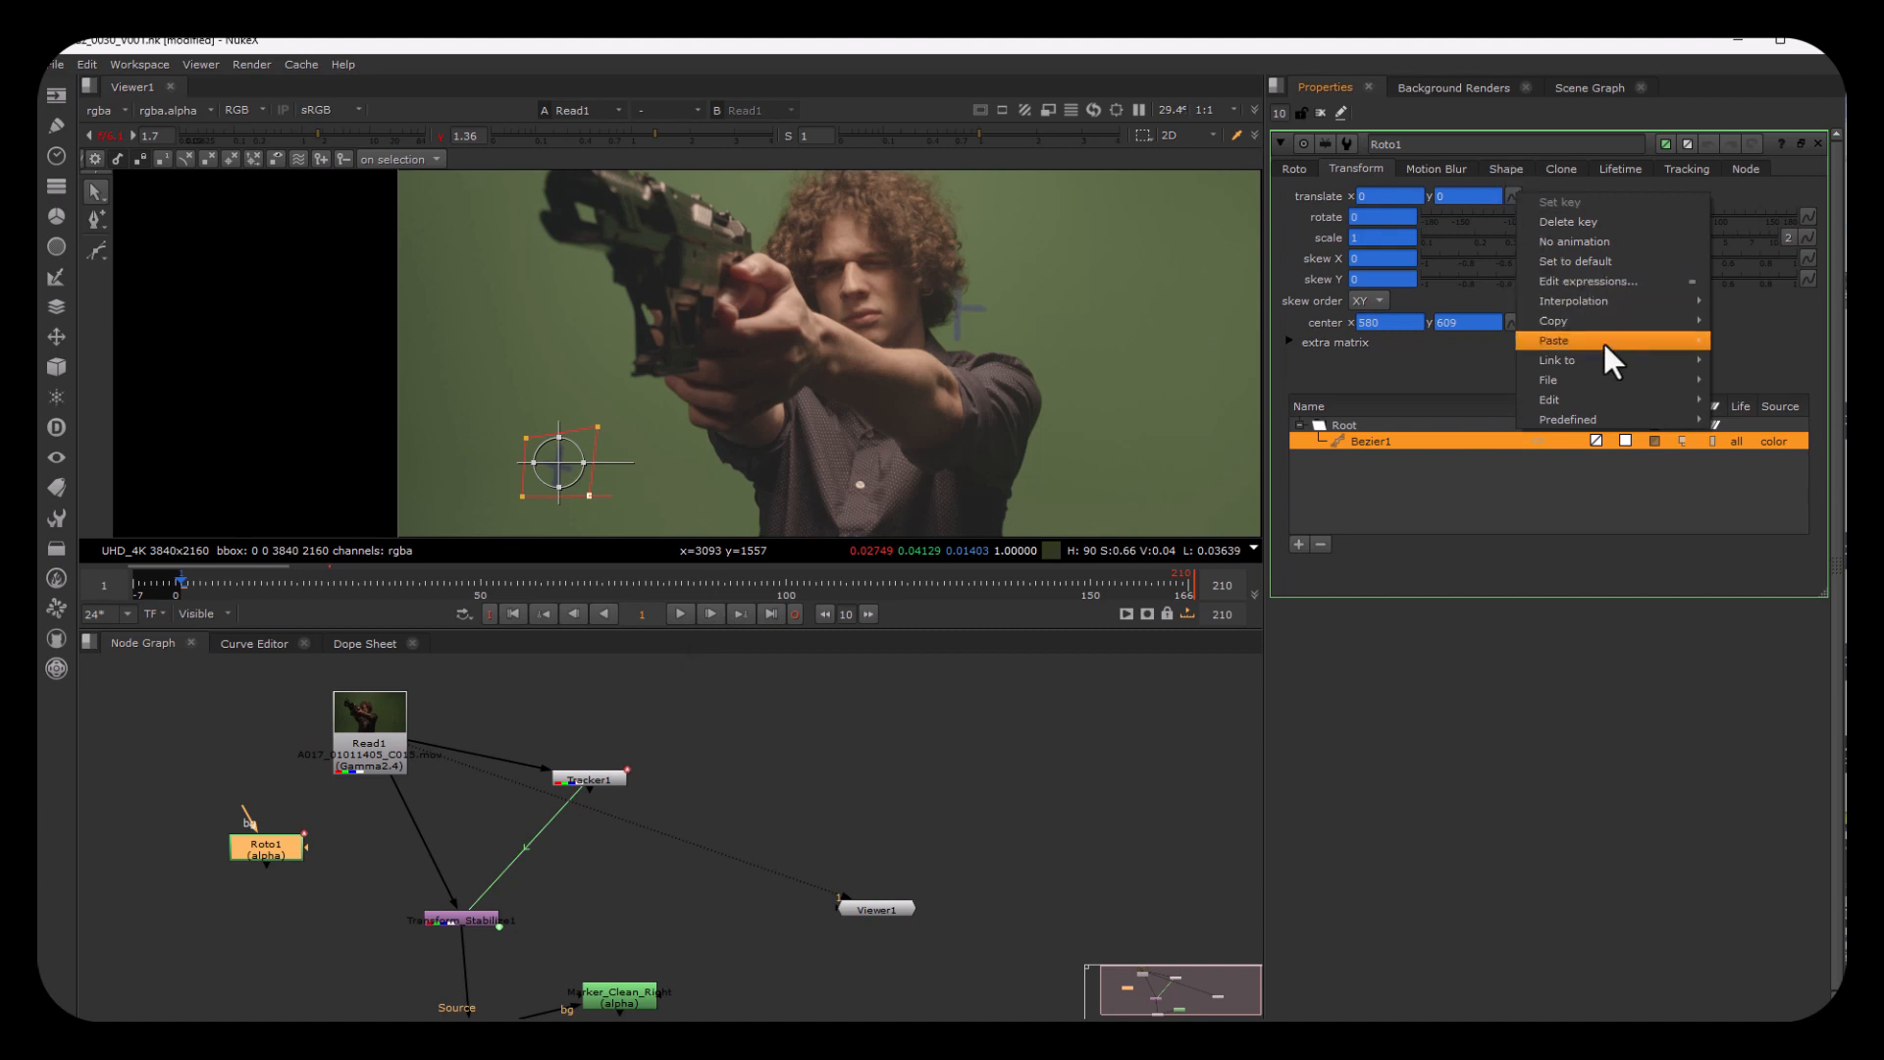
mouse_move(1603, 339)
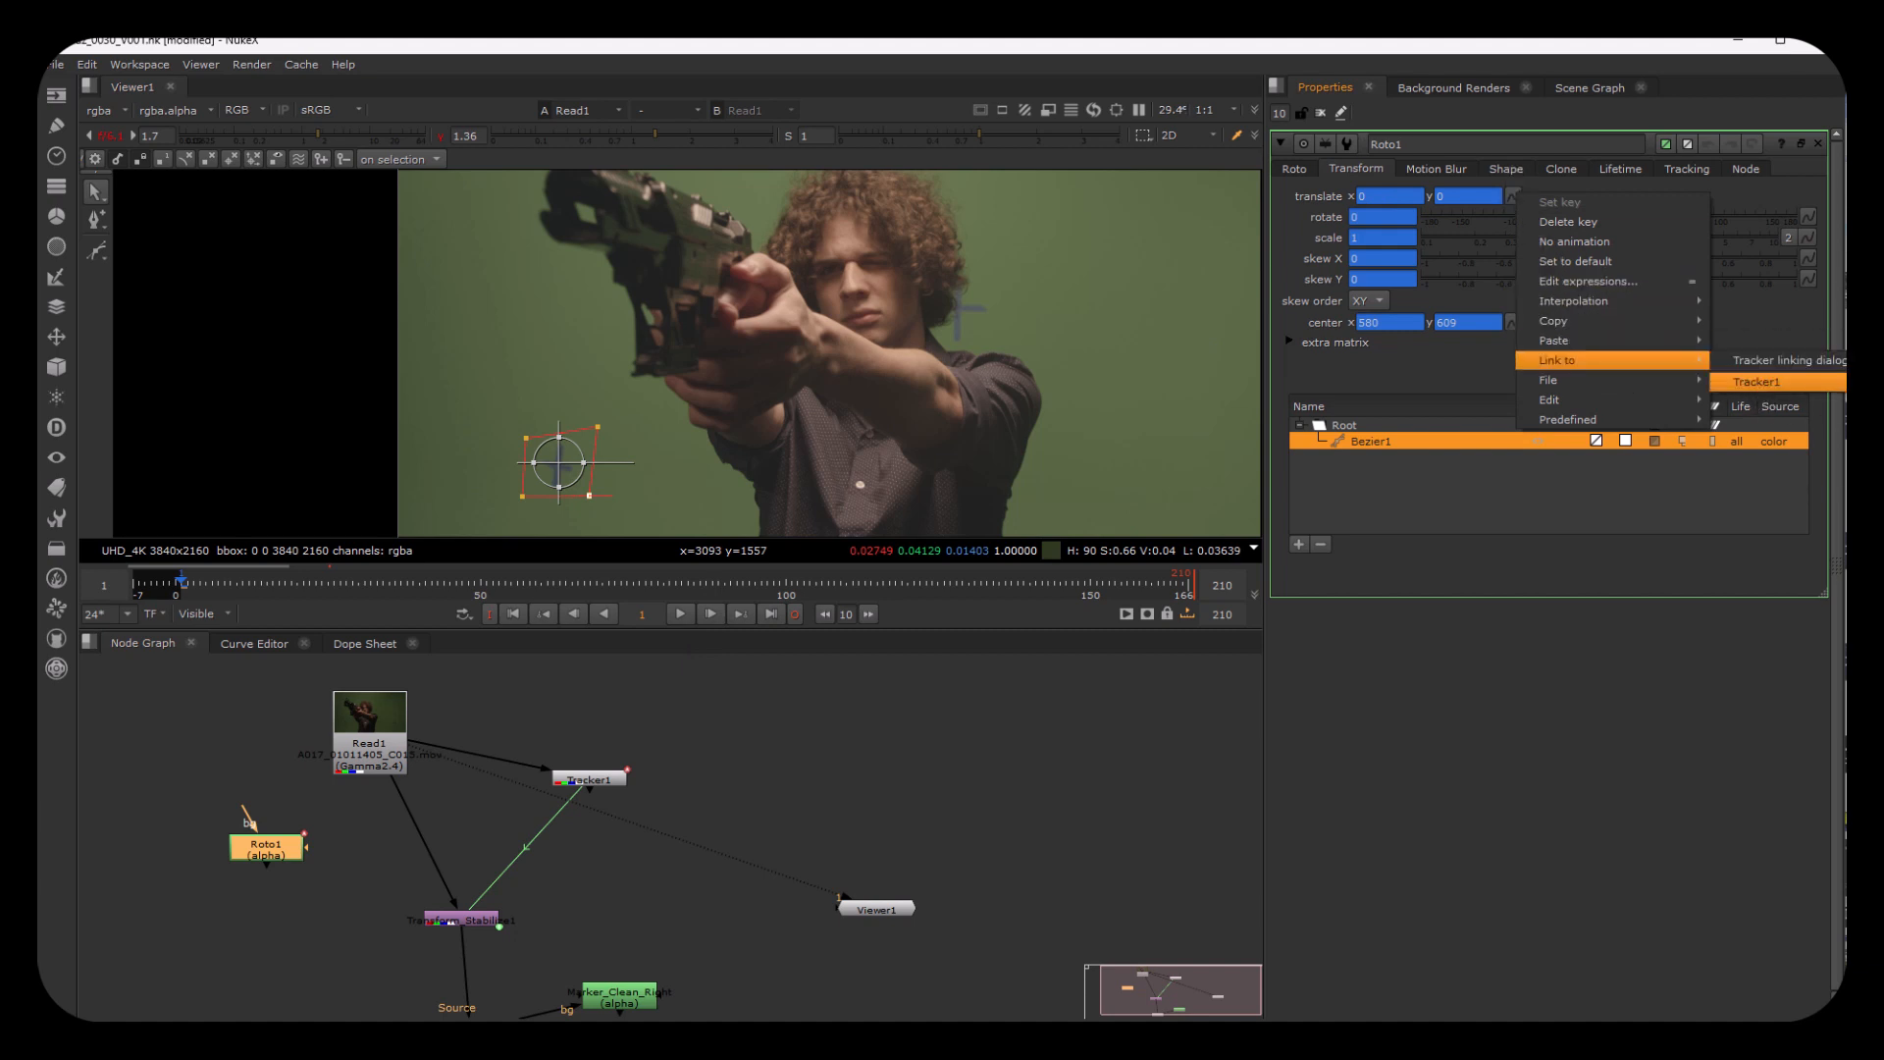
click(1757, 382)
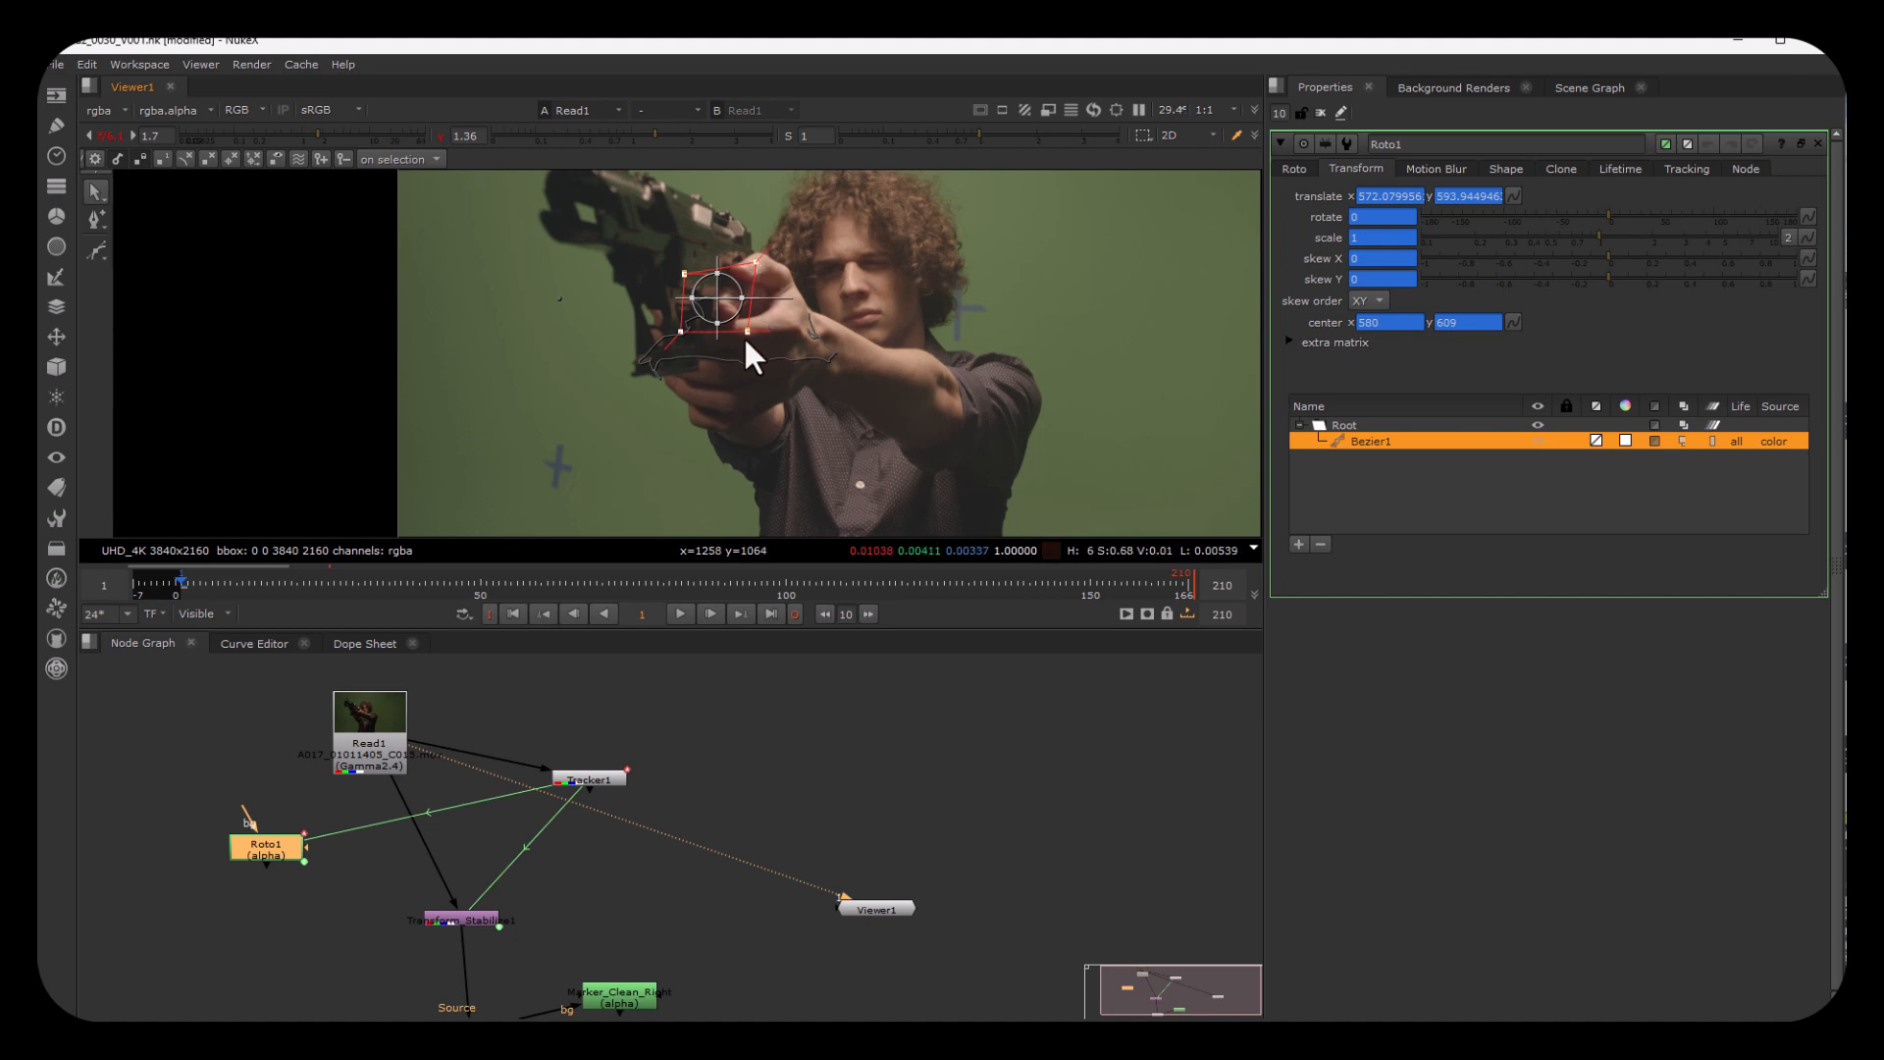
Step: Reposition all the Bezier's points around the lower-left marker and scrub the timeline to check that the shape follows it
drag(748, 332, 583, 465)
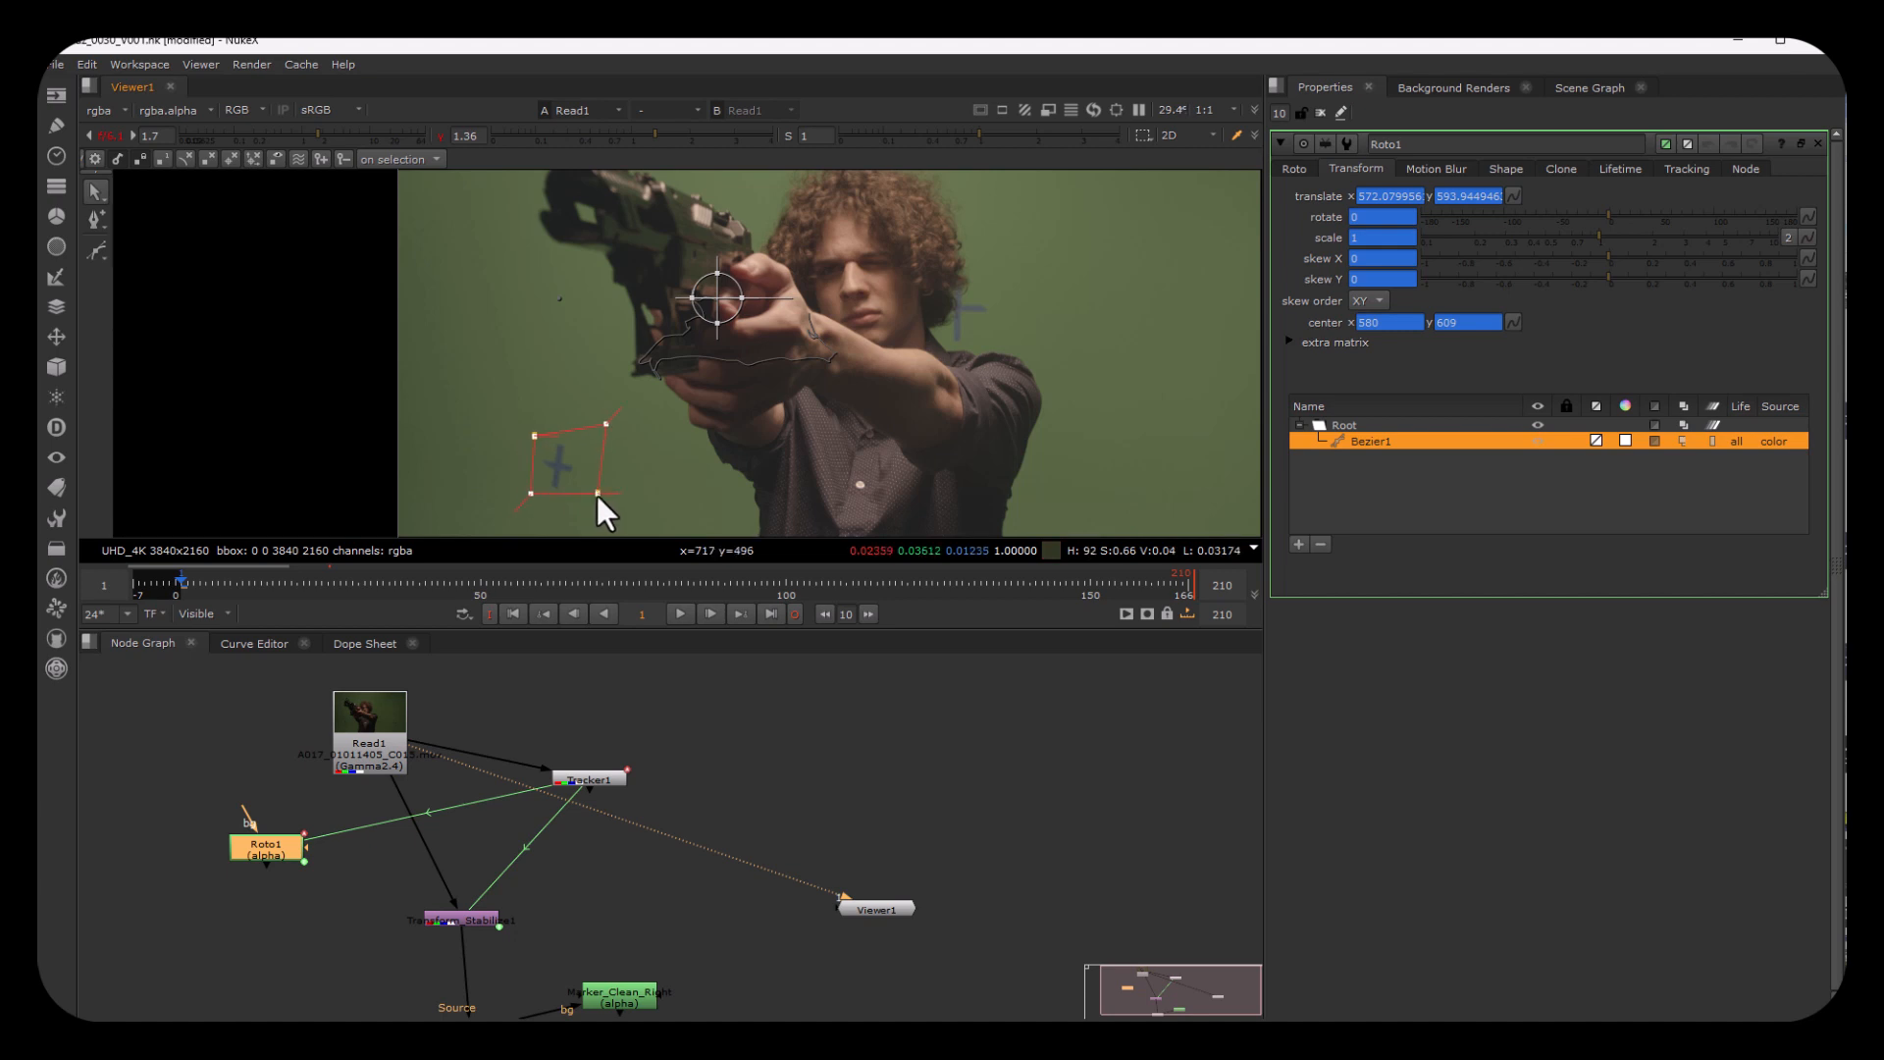
drag(587, 499, 587, 493)
drag(208, 583, 813, 683)
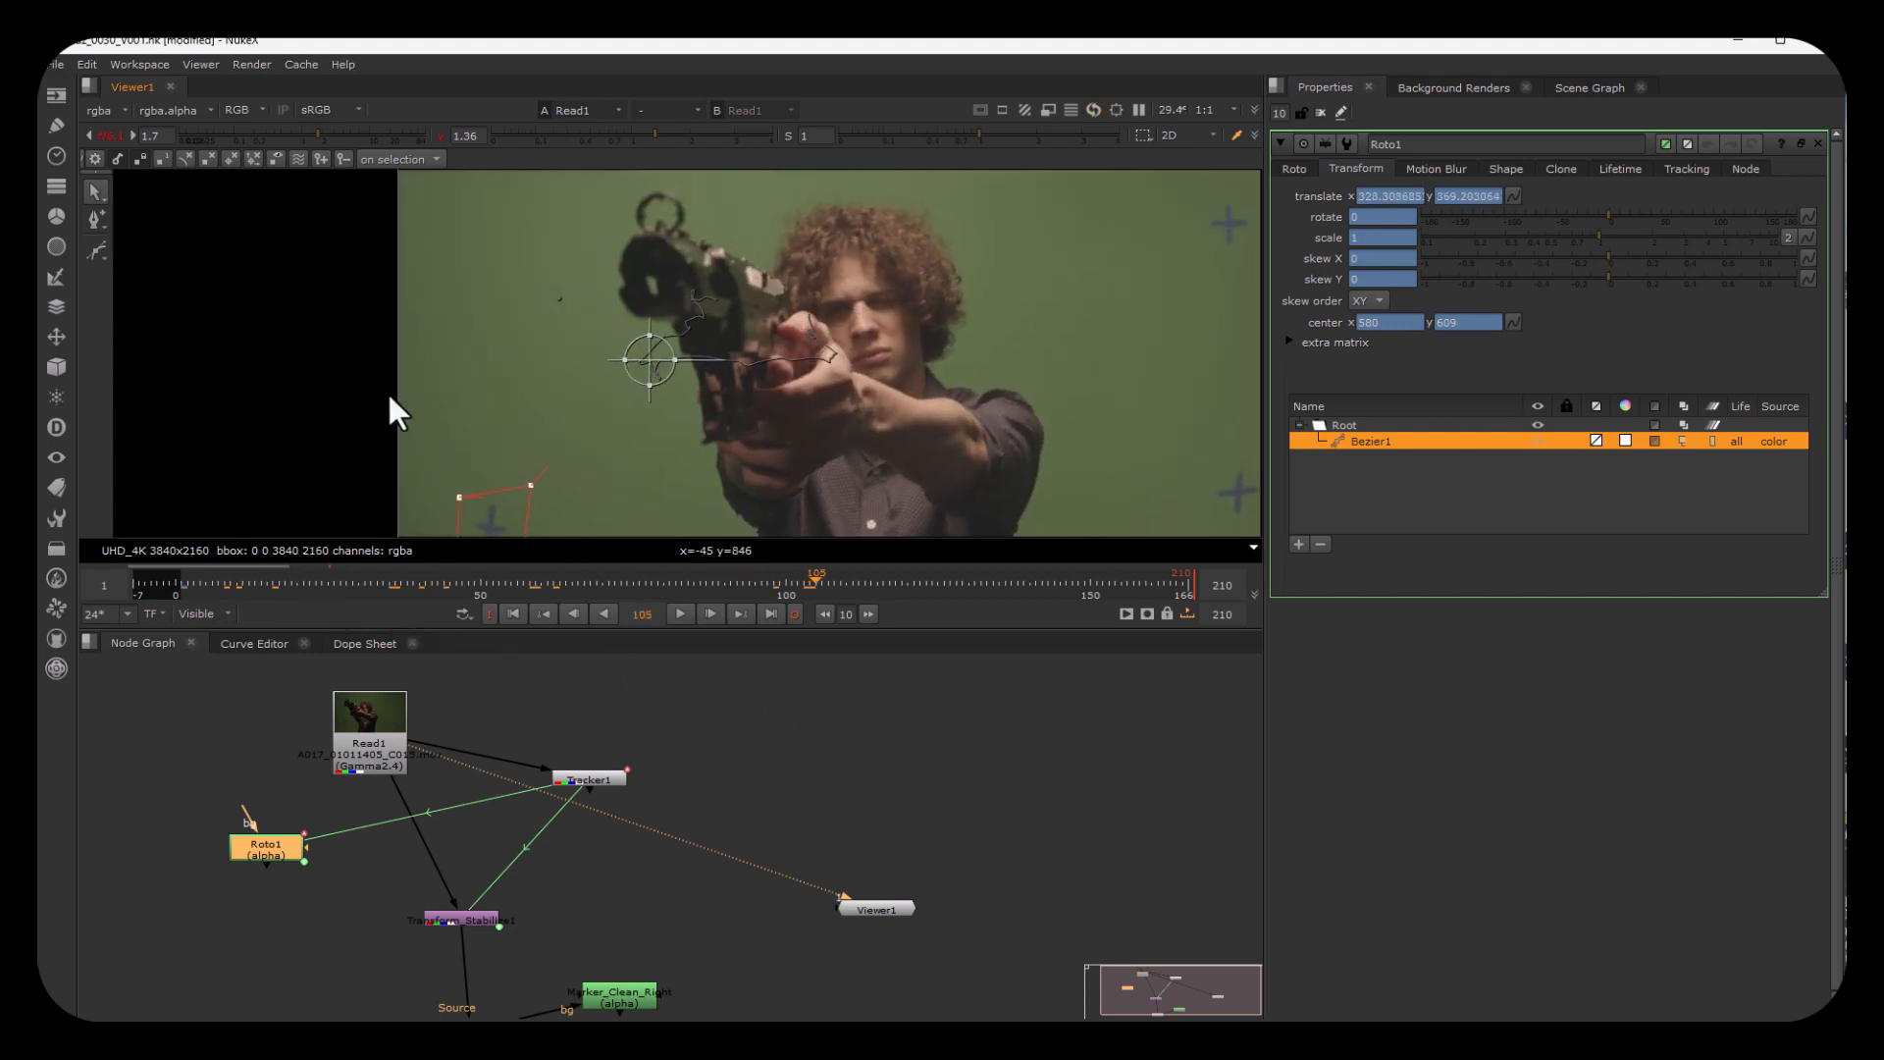
scroll(436, 366, down, 3)
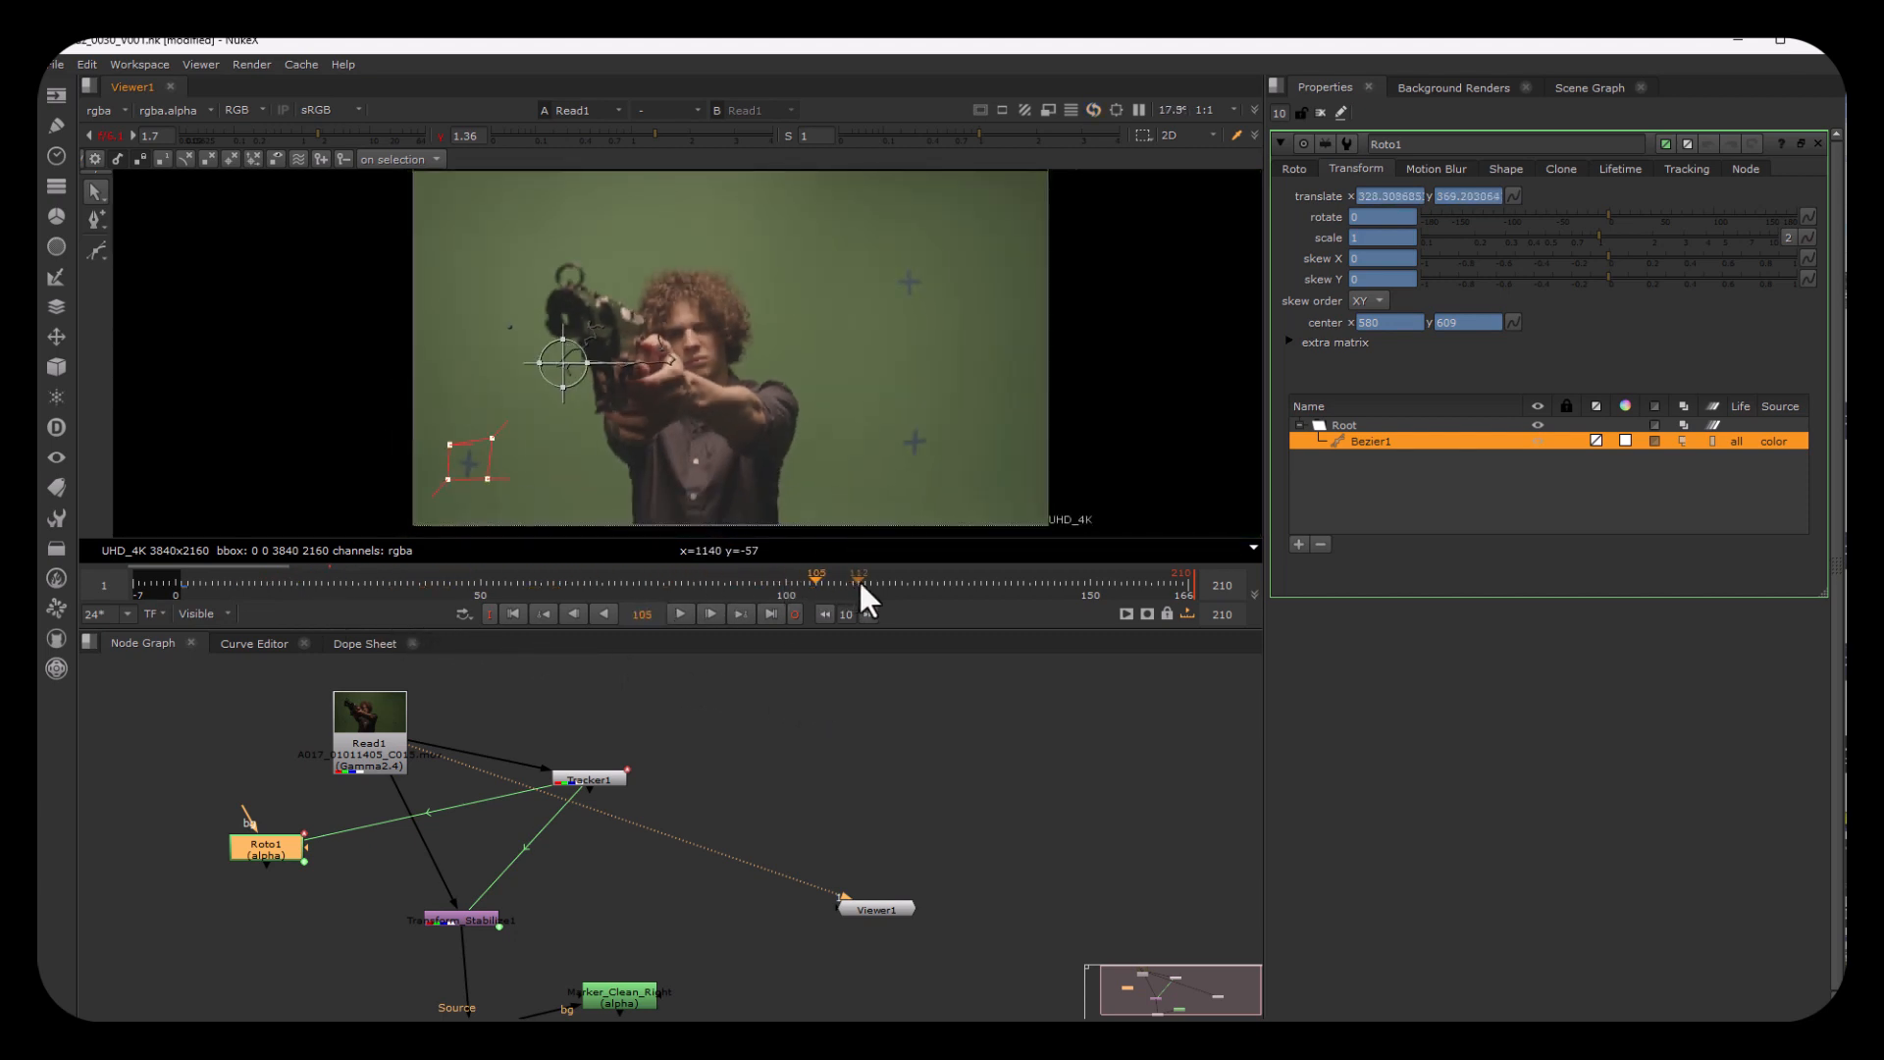
drag(857, 581, 182, 587)
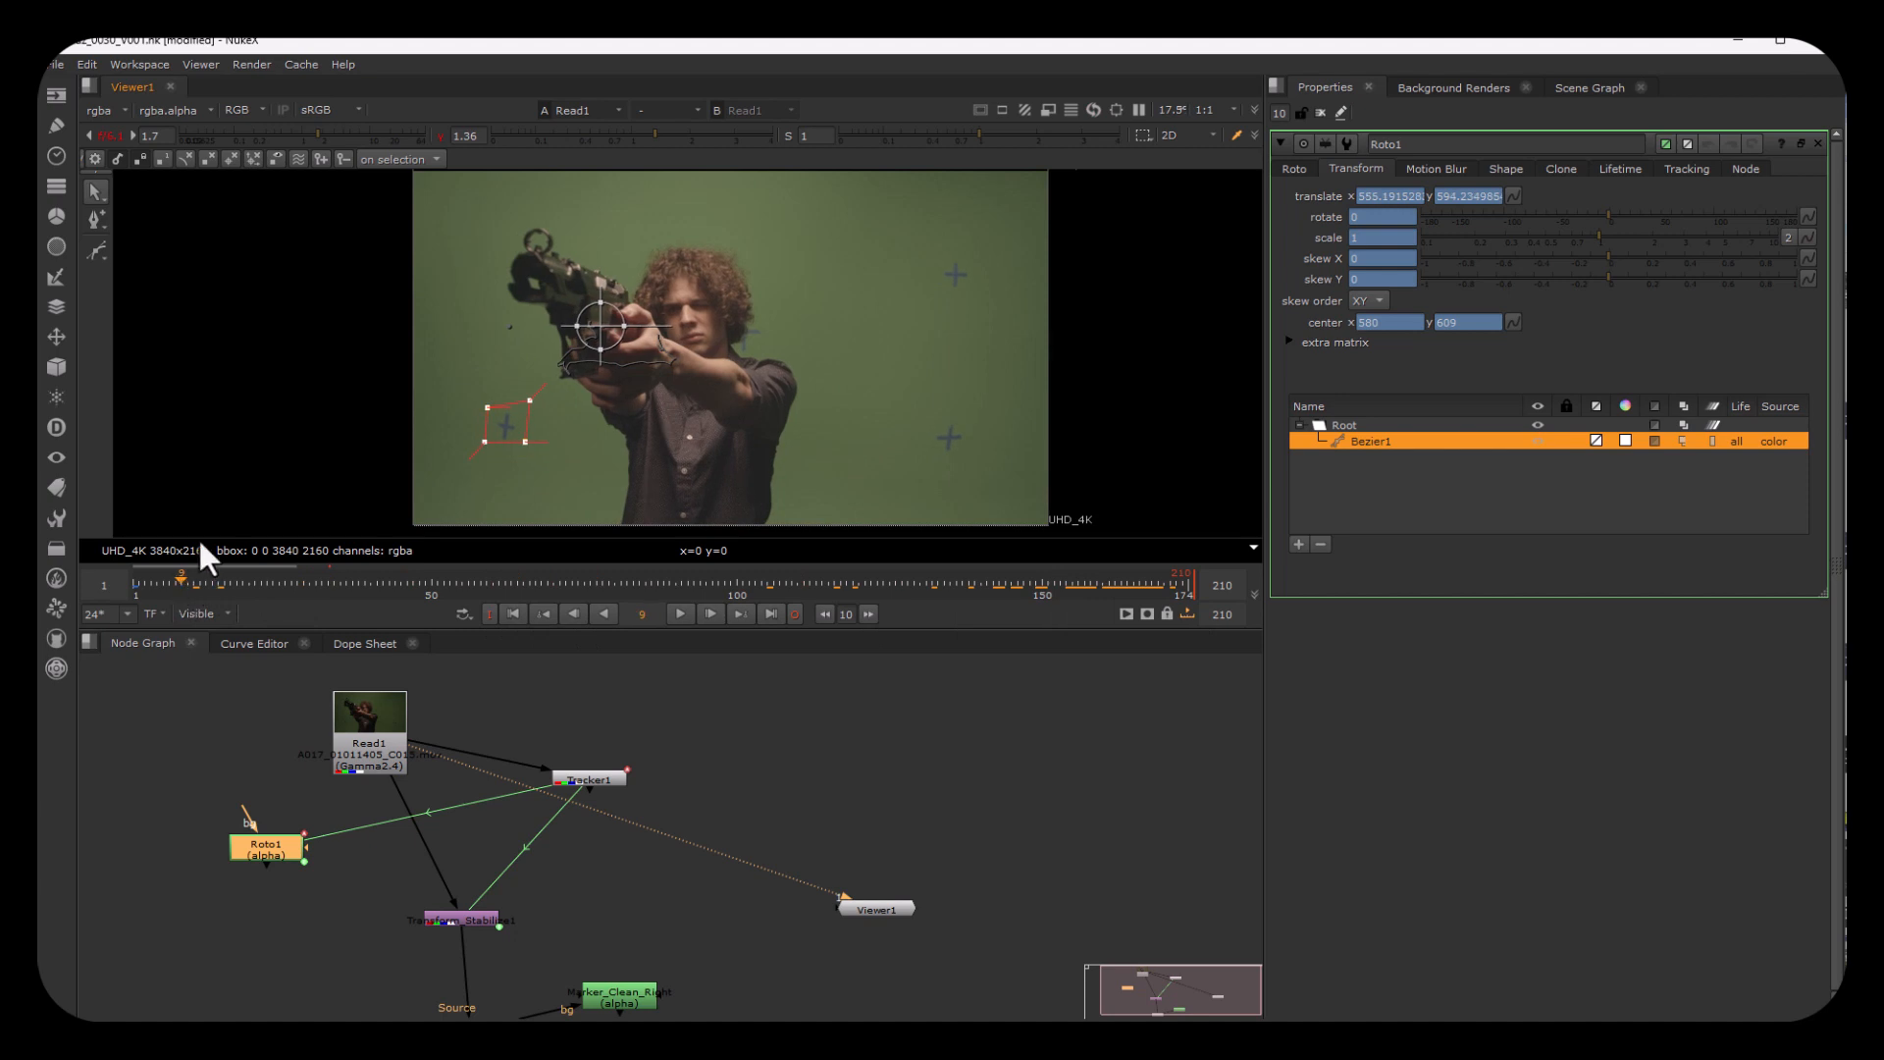
Step: Move Roto1 aside, add a Transform node below it and connect its input to Read1
drag(247, 850, 192, 826)
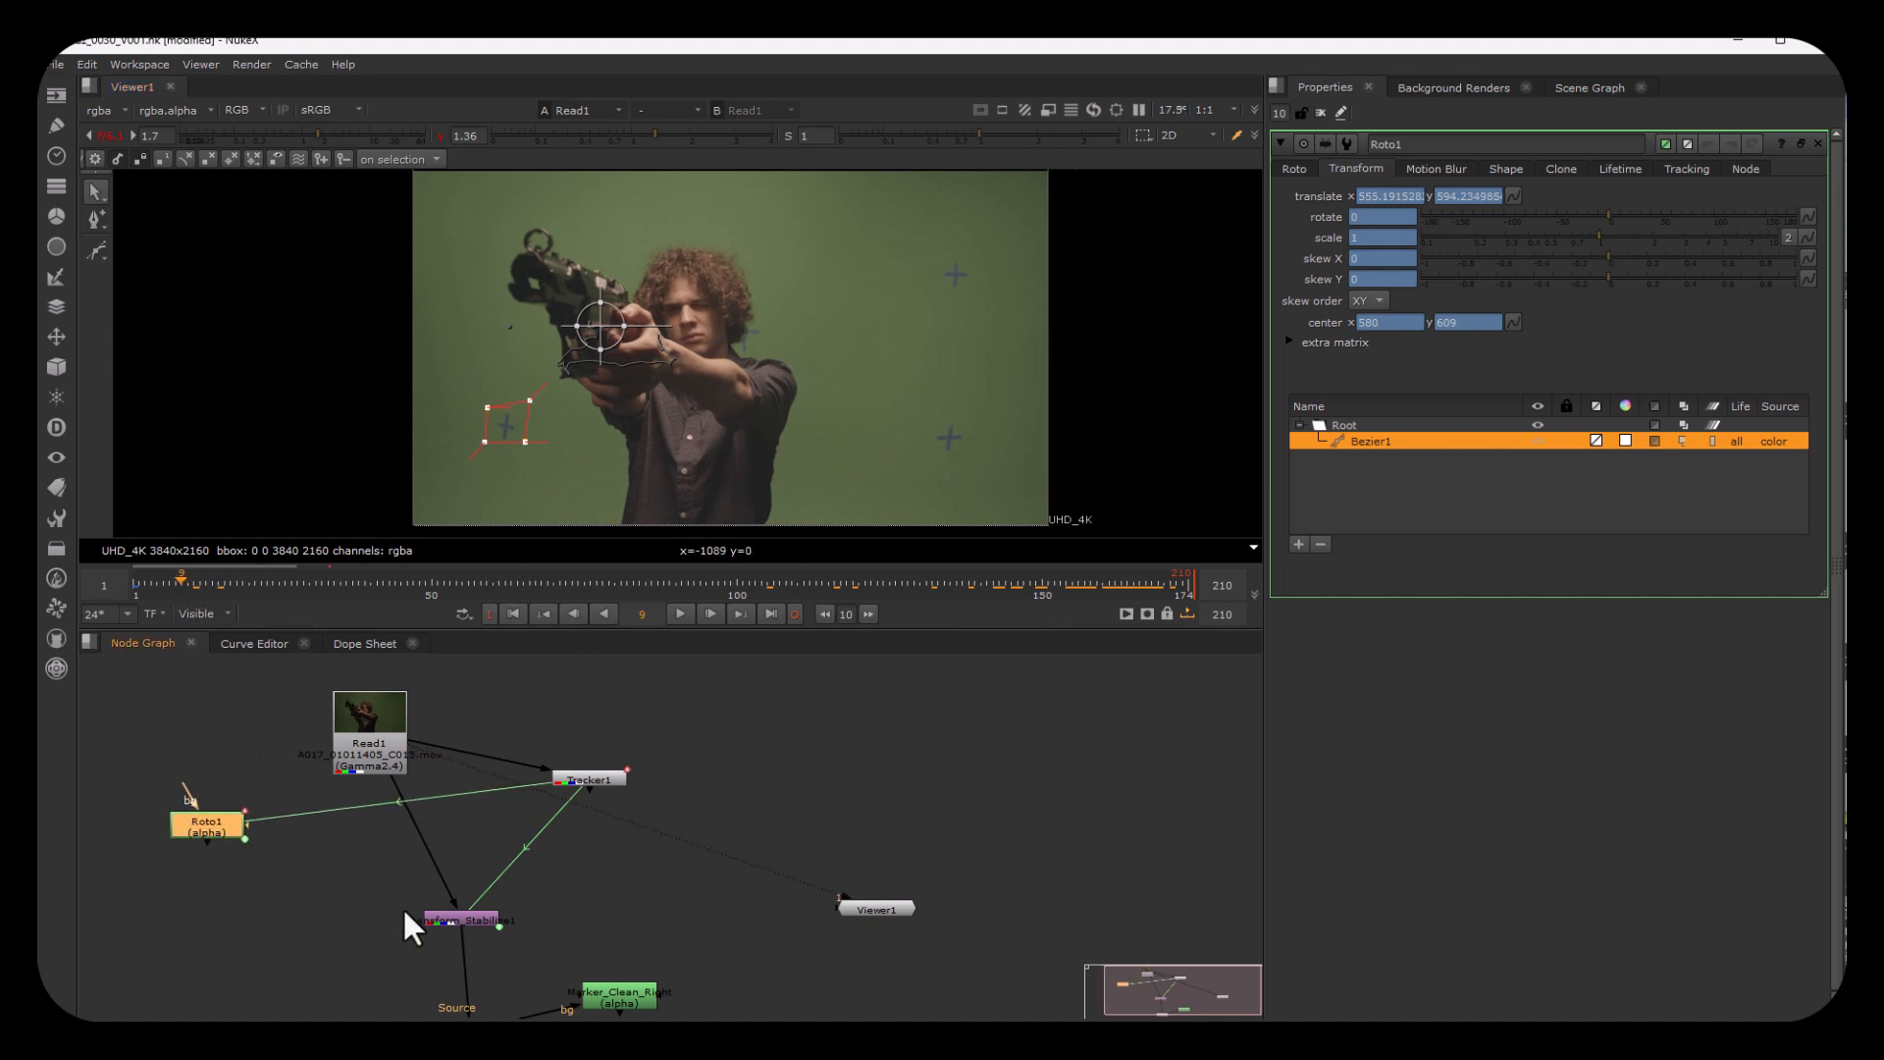
click(291, 902)
key(Tab)
text(tra)
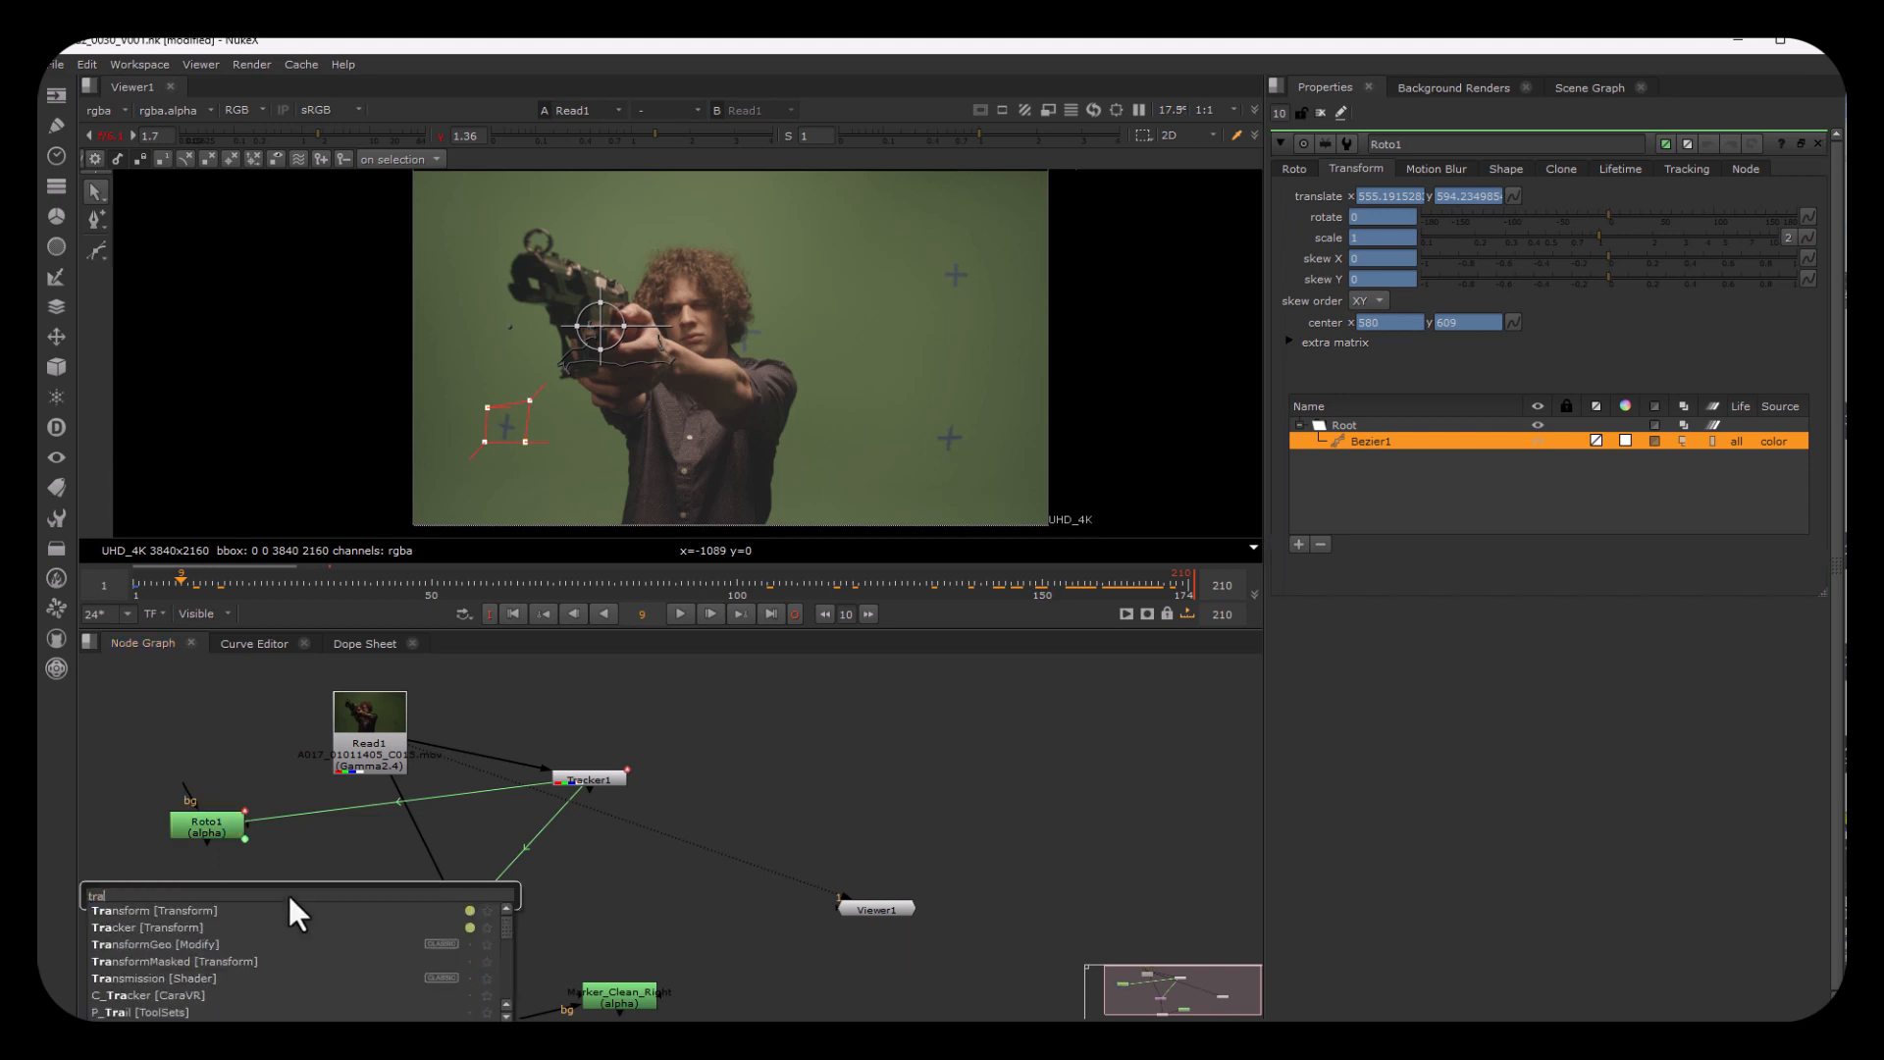
key(Return)
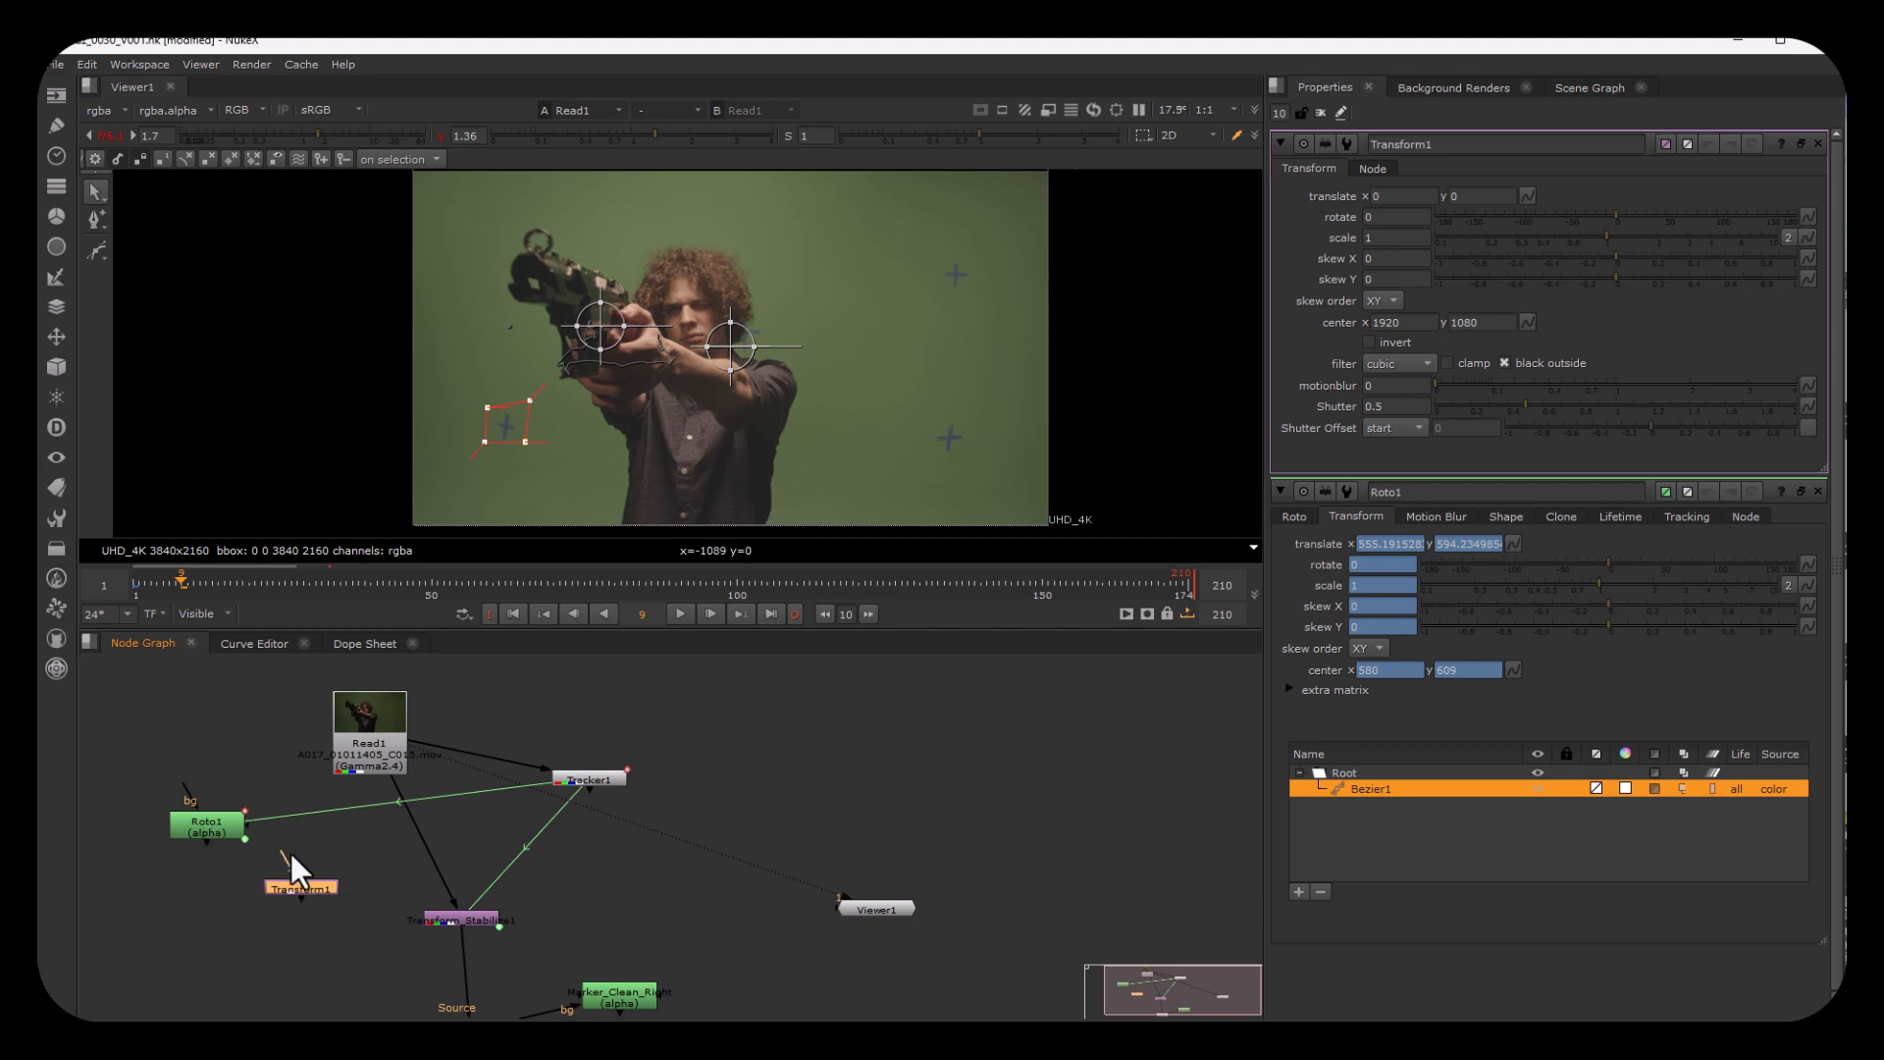
drag(281, 858, 357, 739)
drag(300, 886, 278, 886)
Step: Add a Merge node with the Transform as A over Read1 as B, and set its mix to 0.29
click(361, 867)
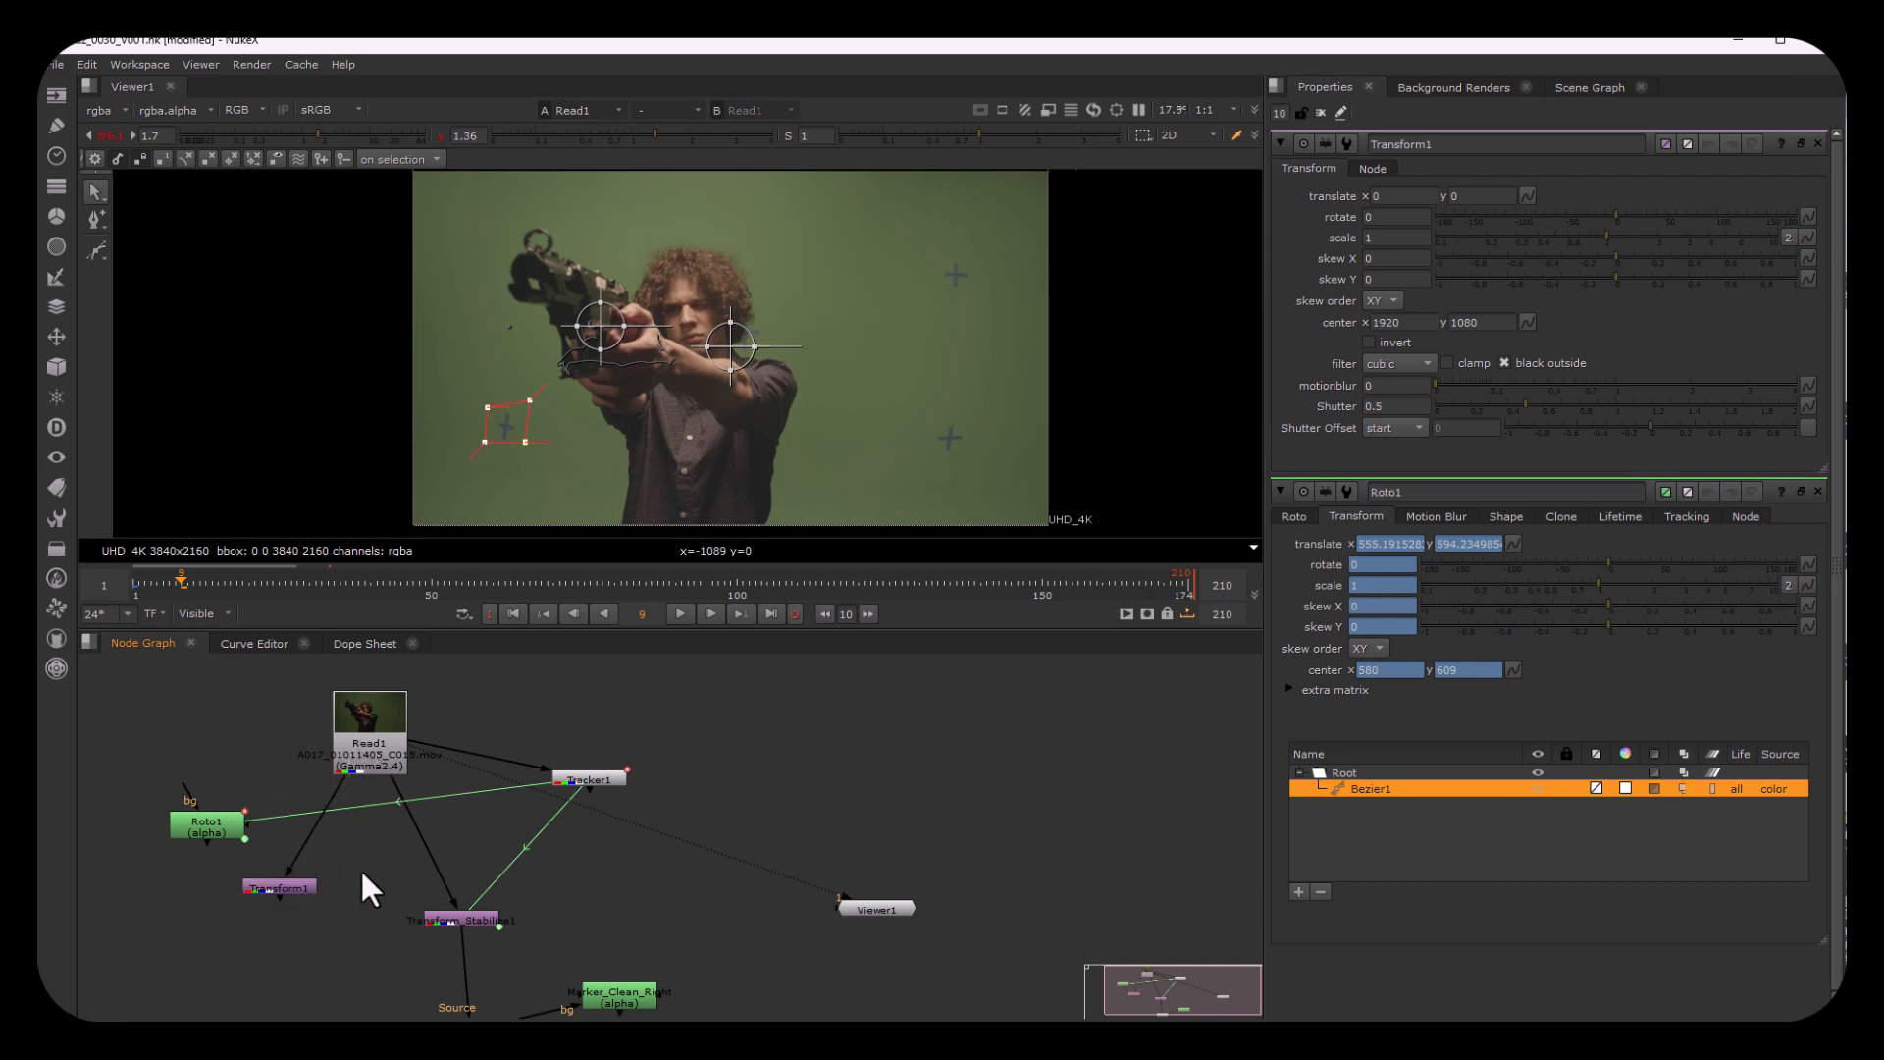
key(m)
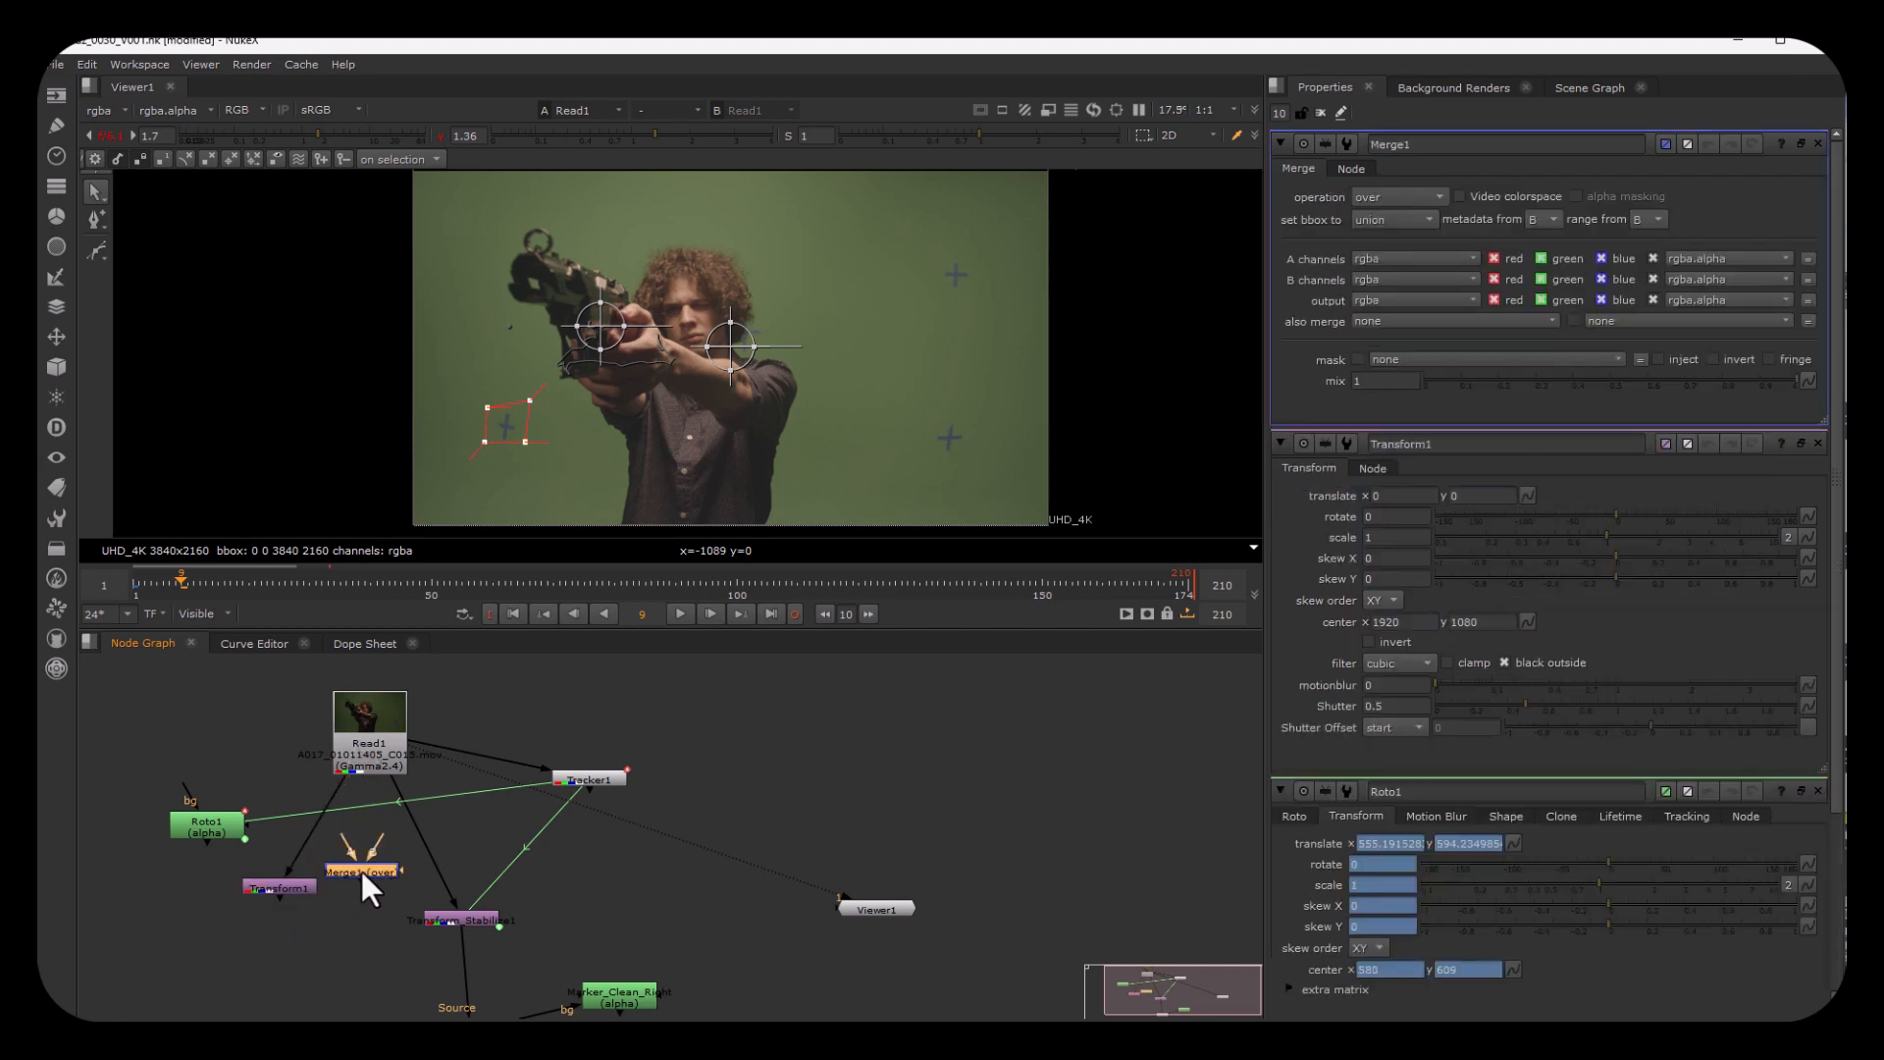
drag(361, 867, 290, 885)
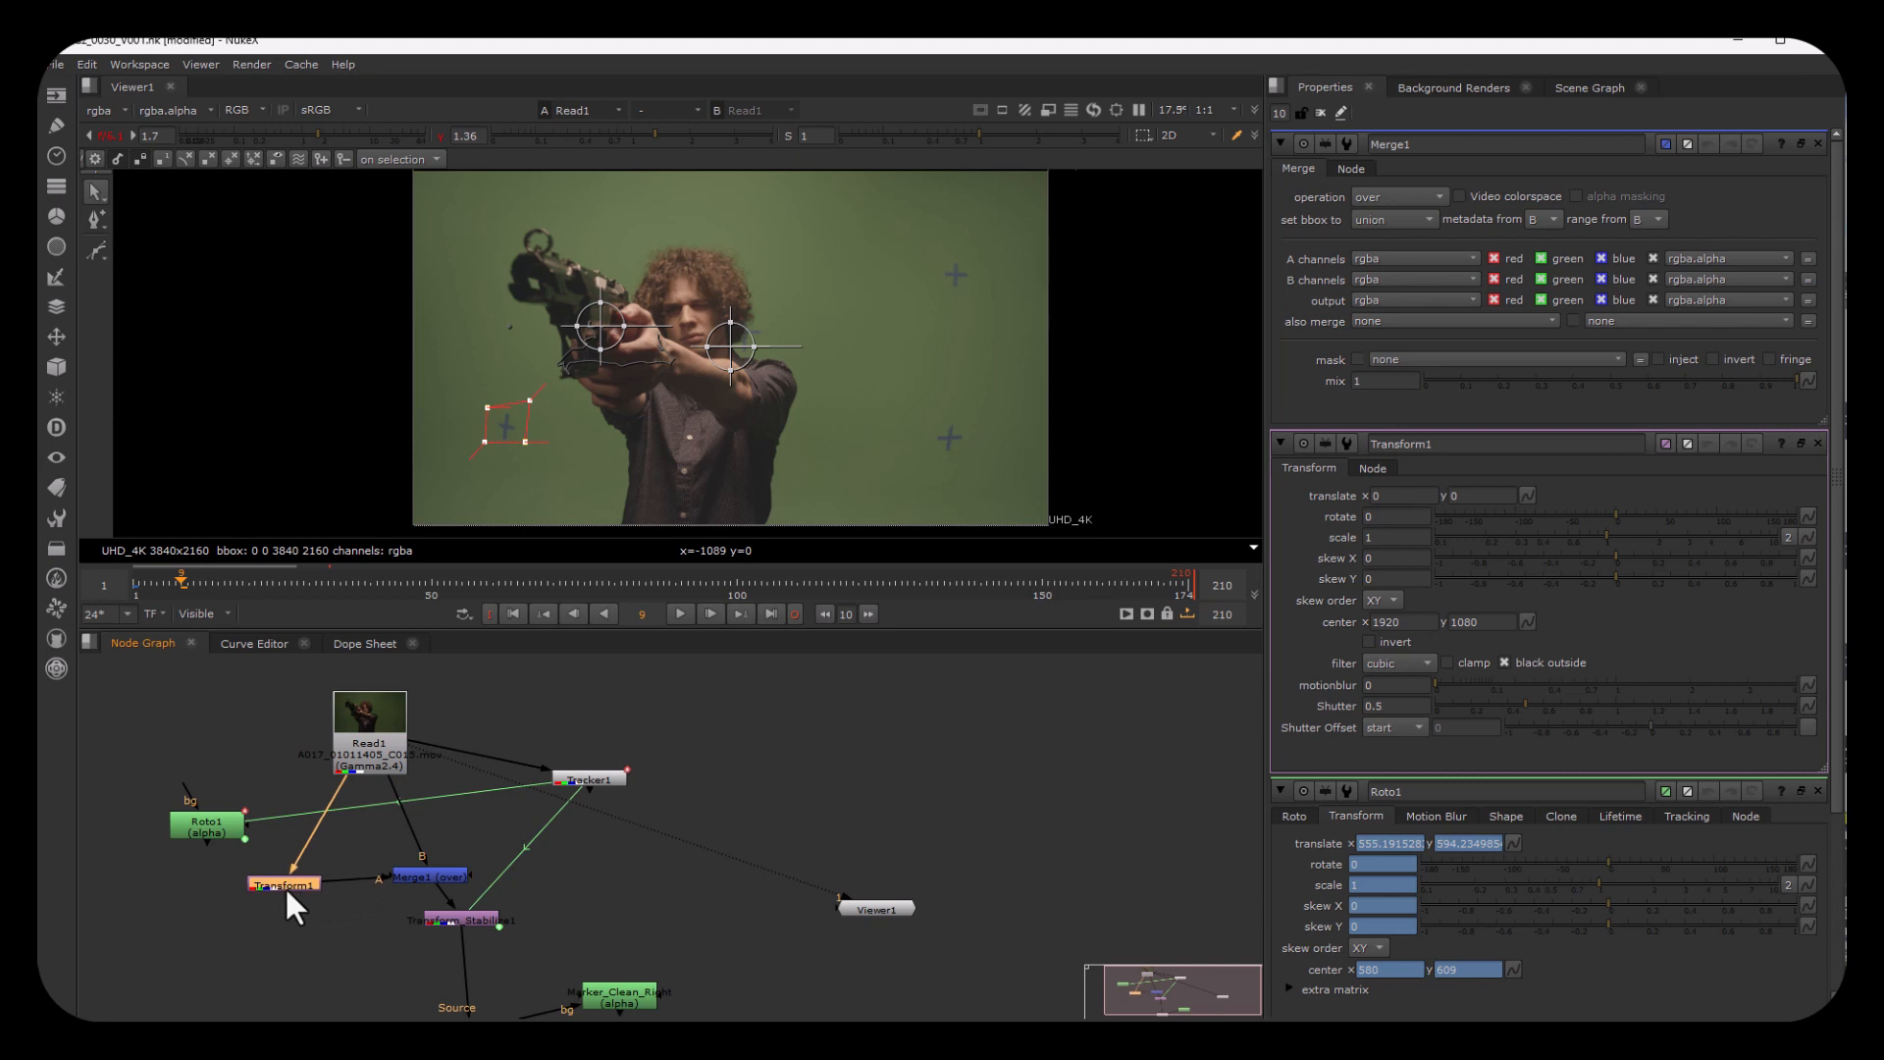
click(402, 874)
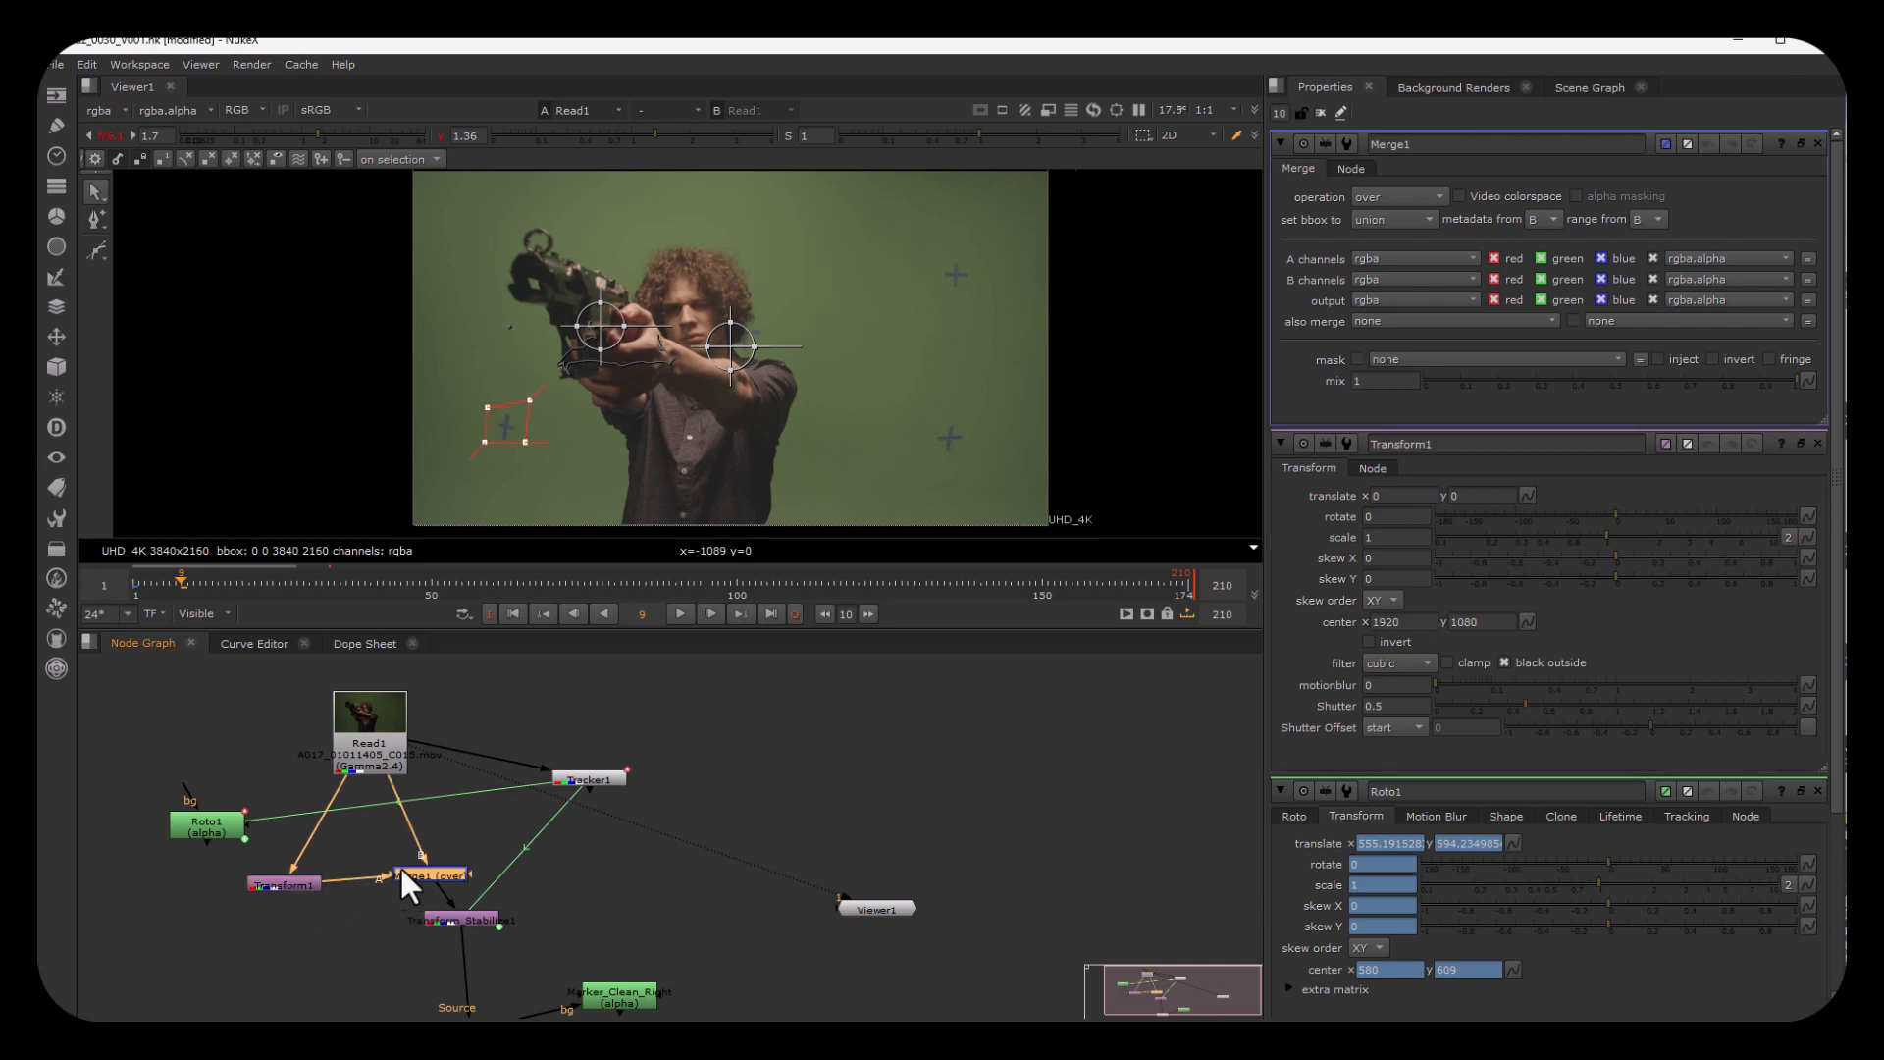
click(1535, 380)
Step: Clear the open node properties, offset Transform1 to translate x 260, y 30, and view the Merge1 output
click(286, 878)
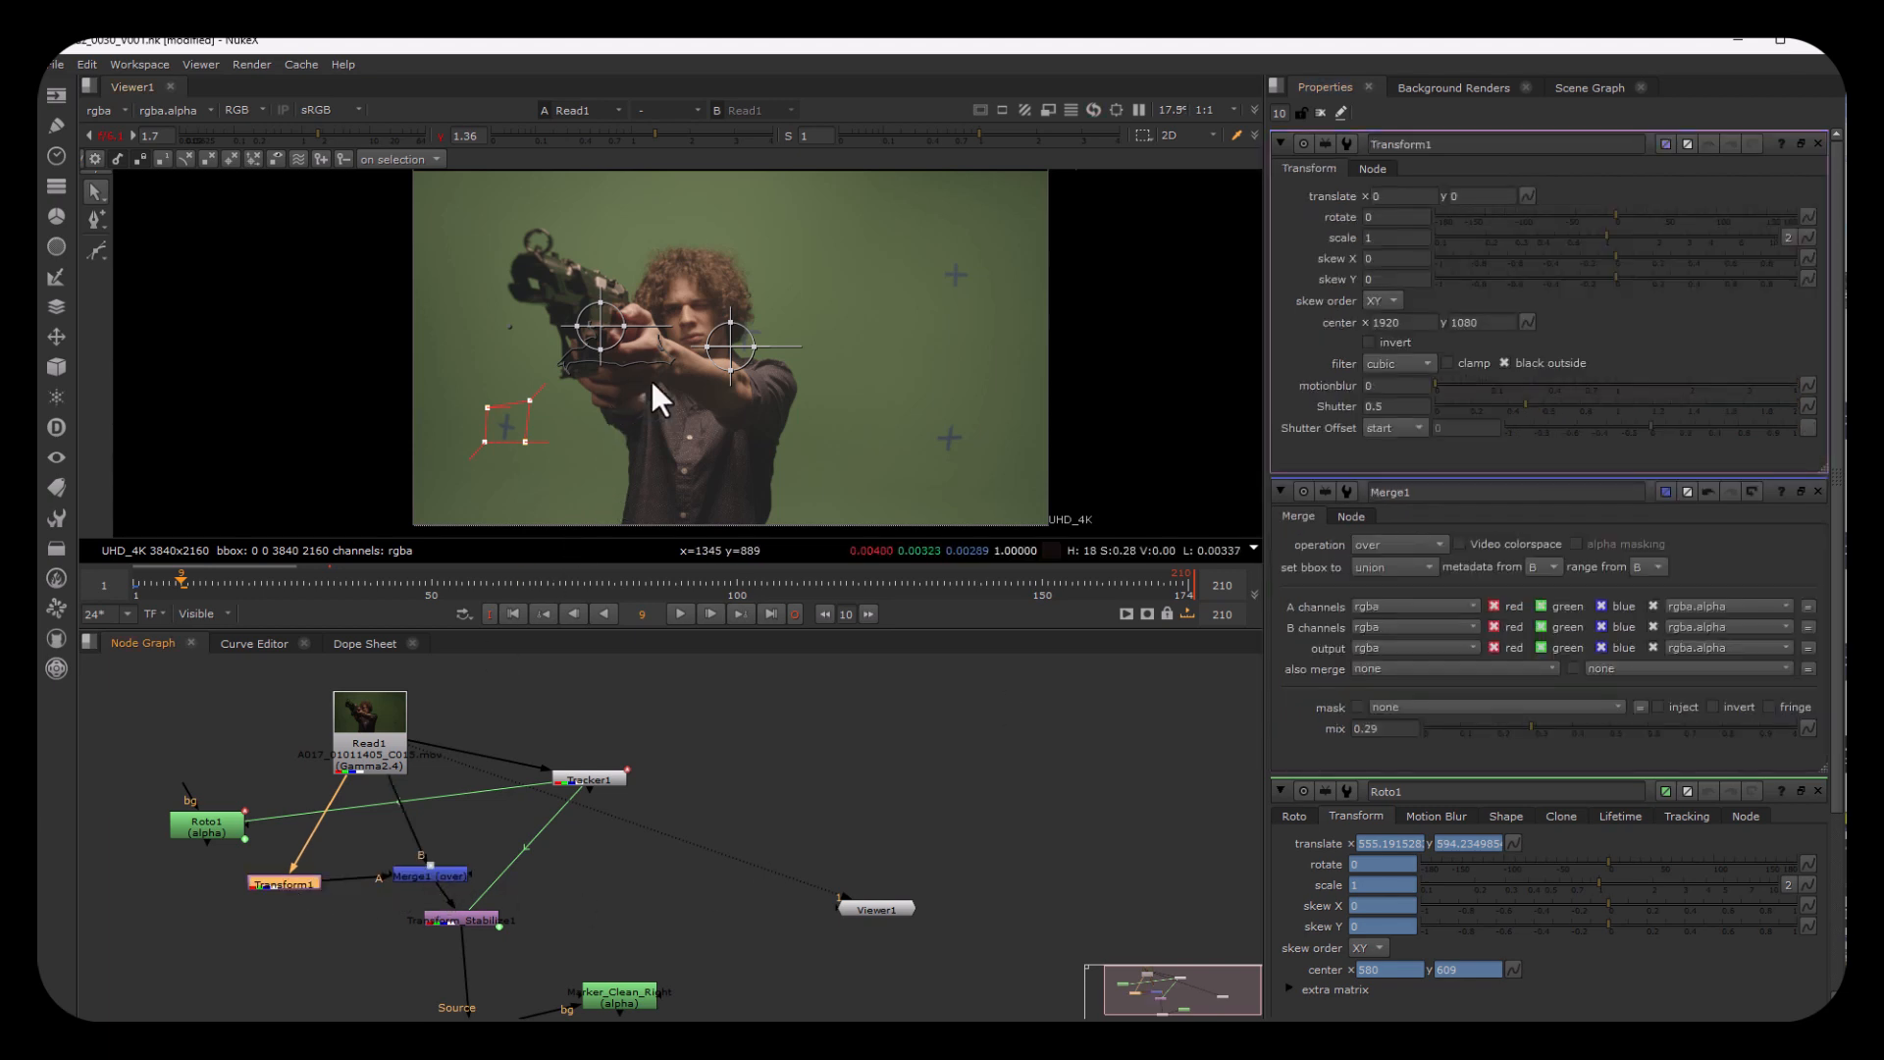
click(1321, 112)
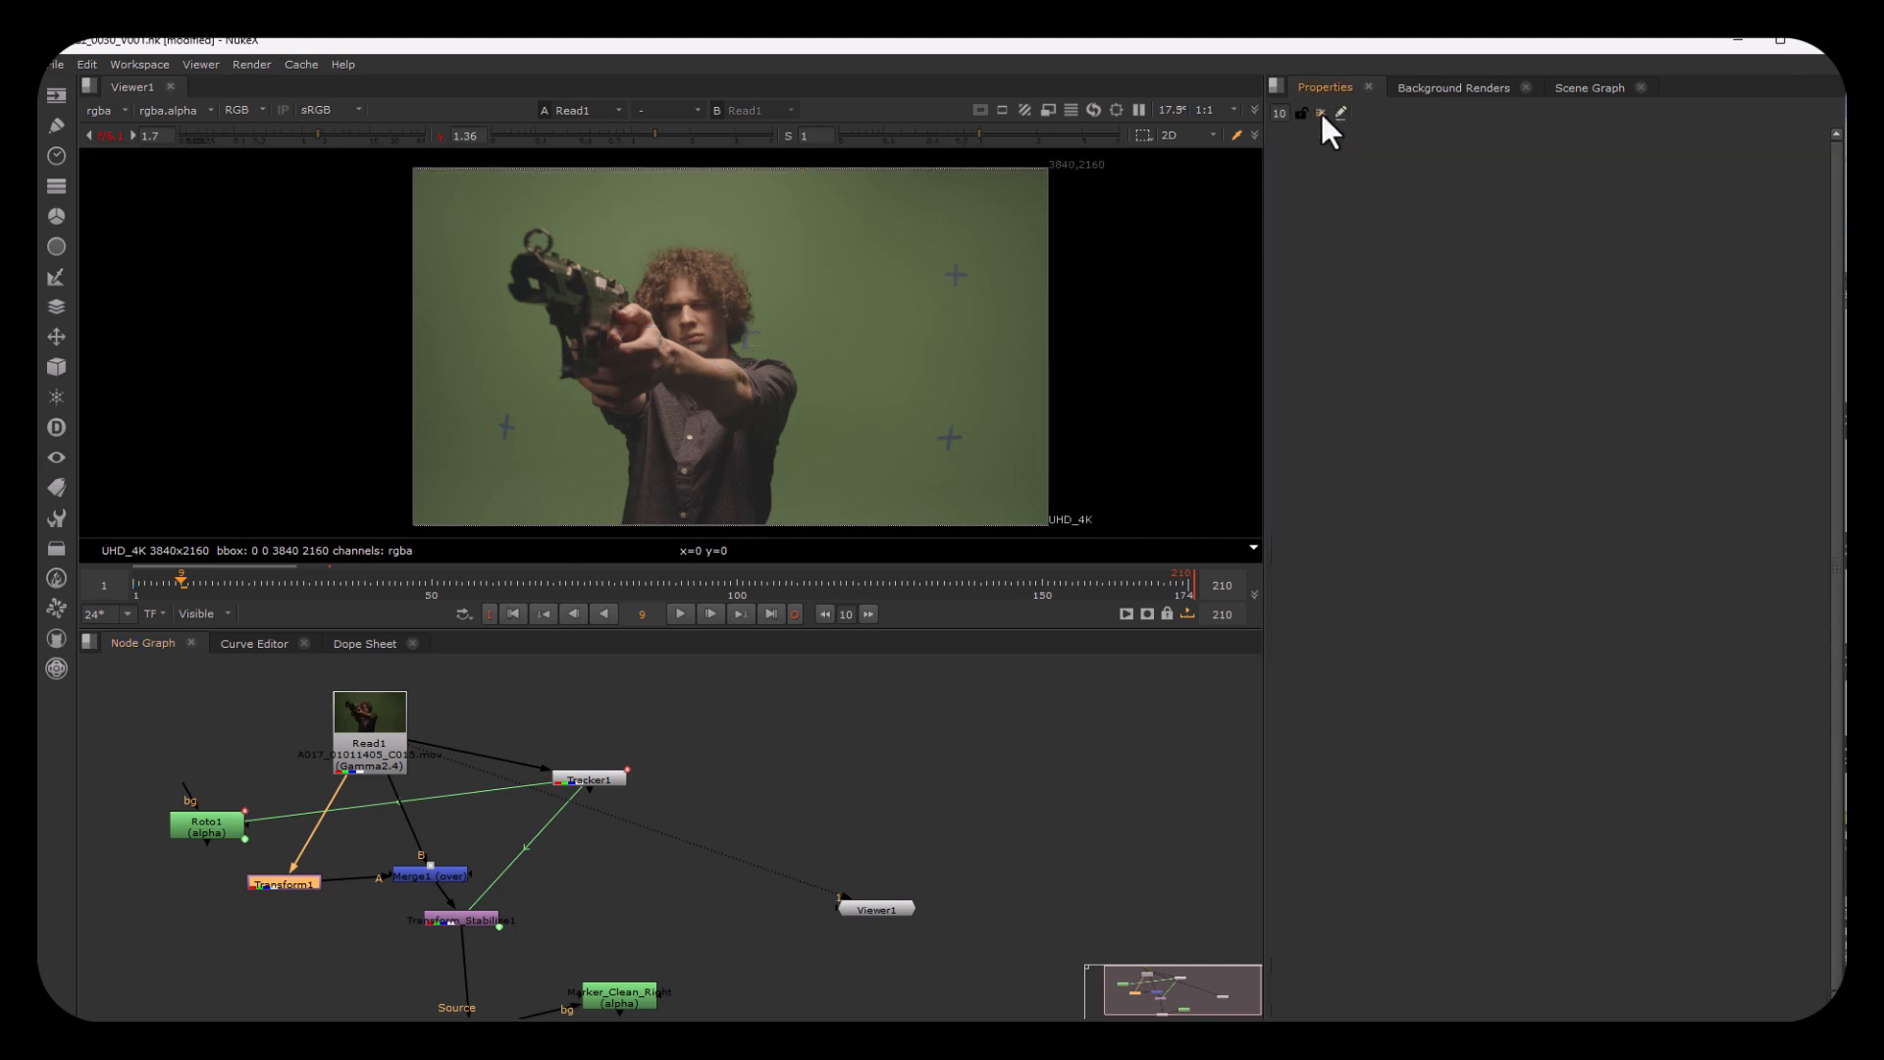
double_click(277, 875)
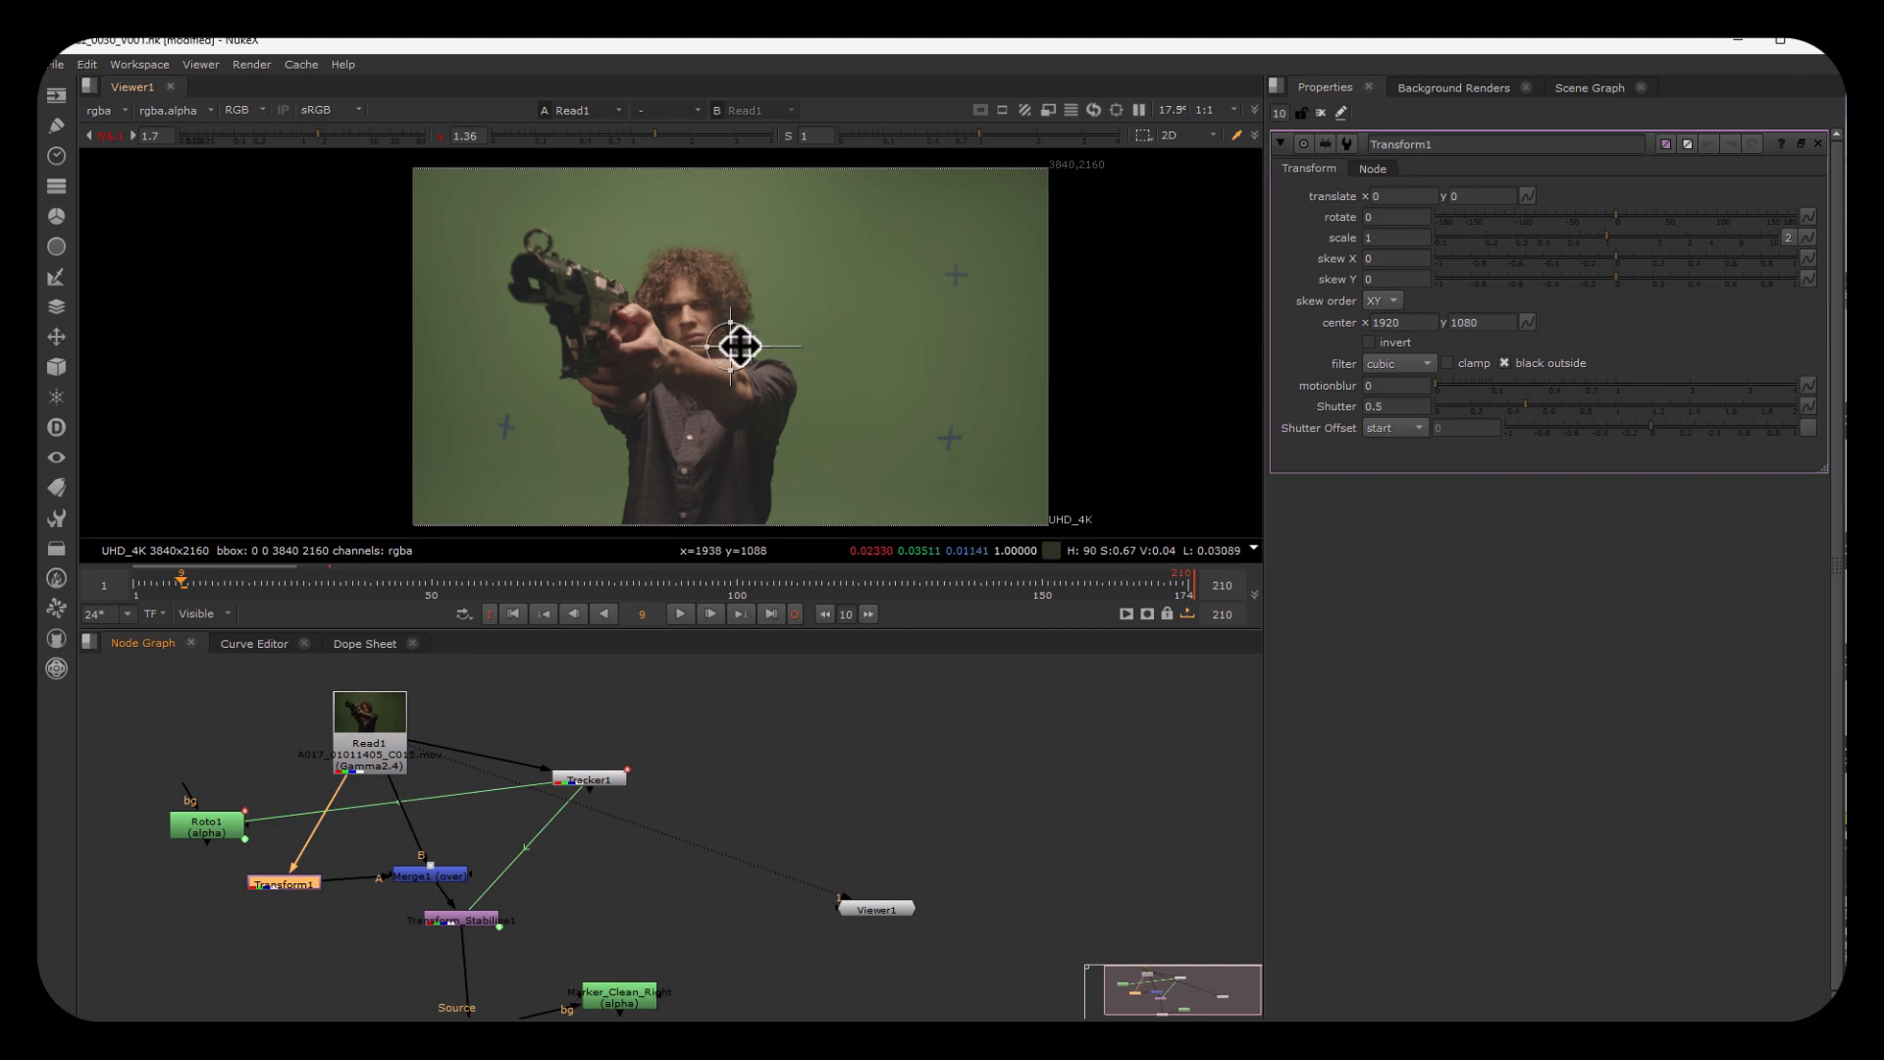
drag(741, 338, 775, 341)
click(454, 871)
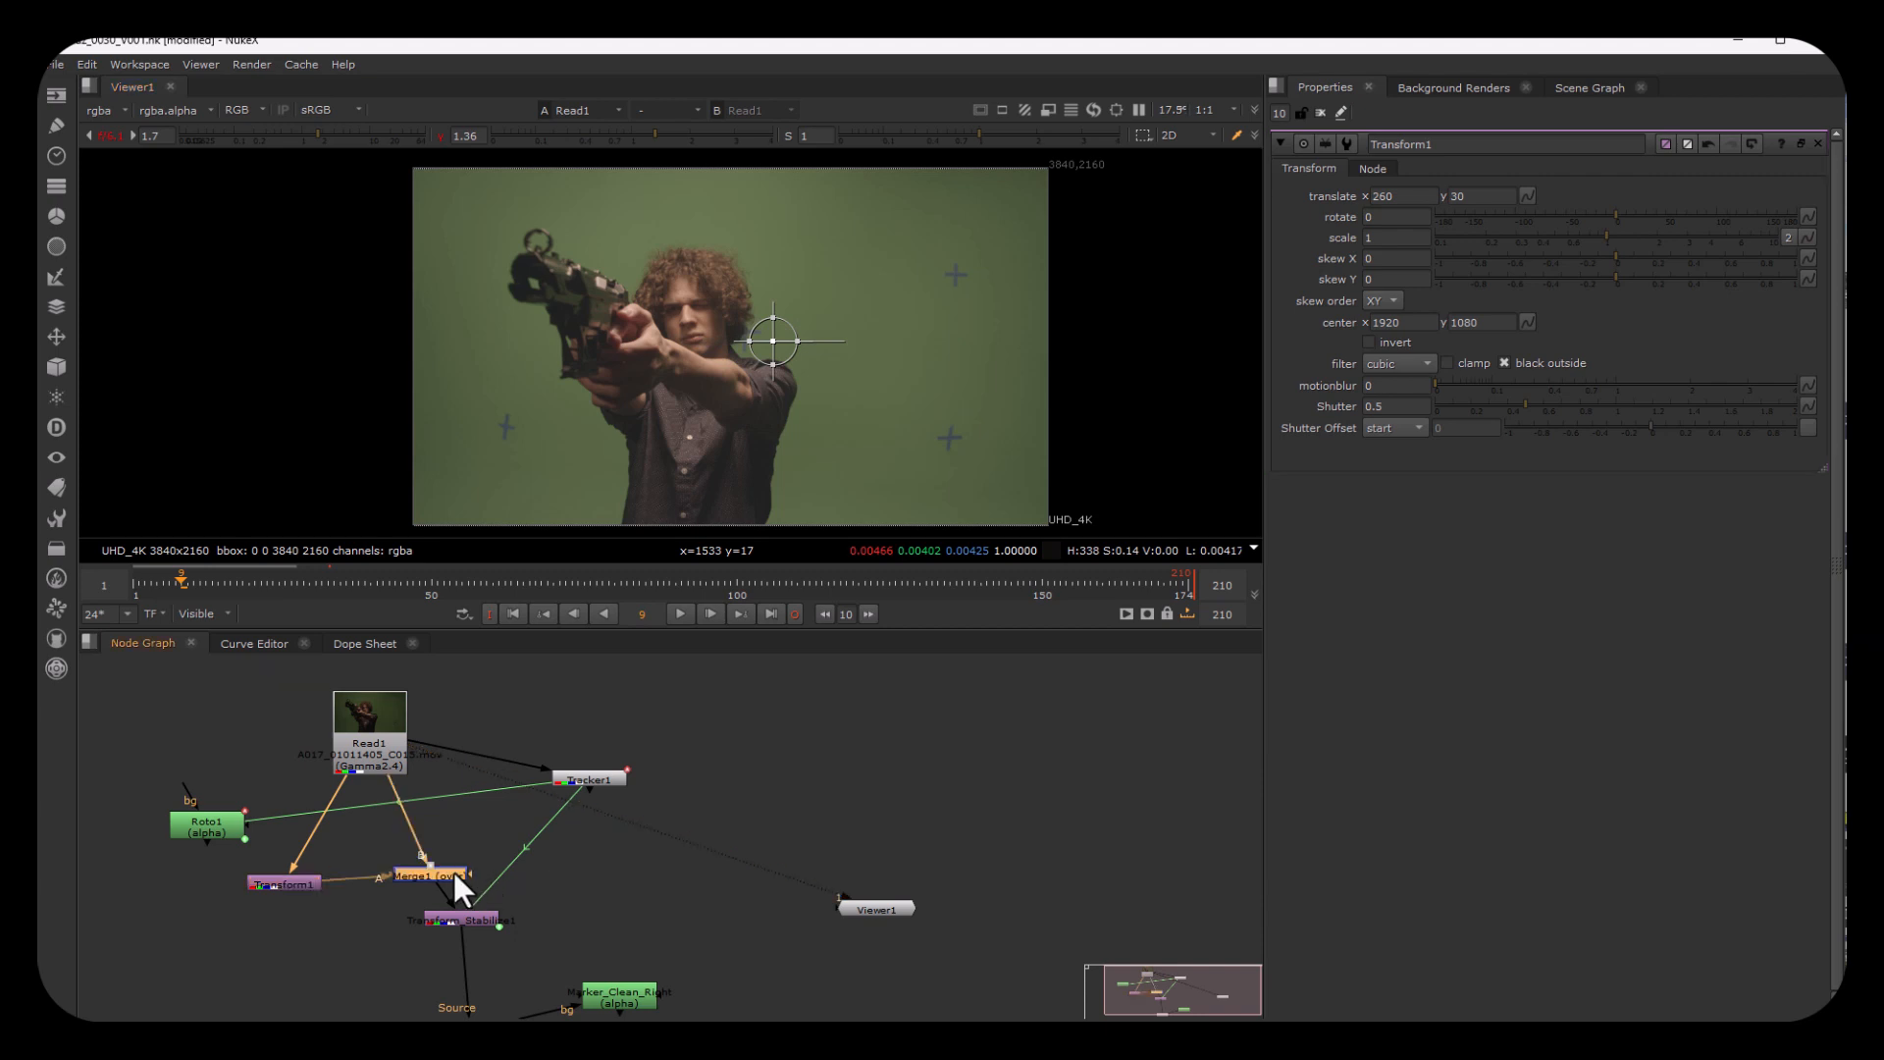
key(1)
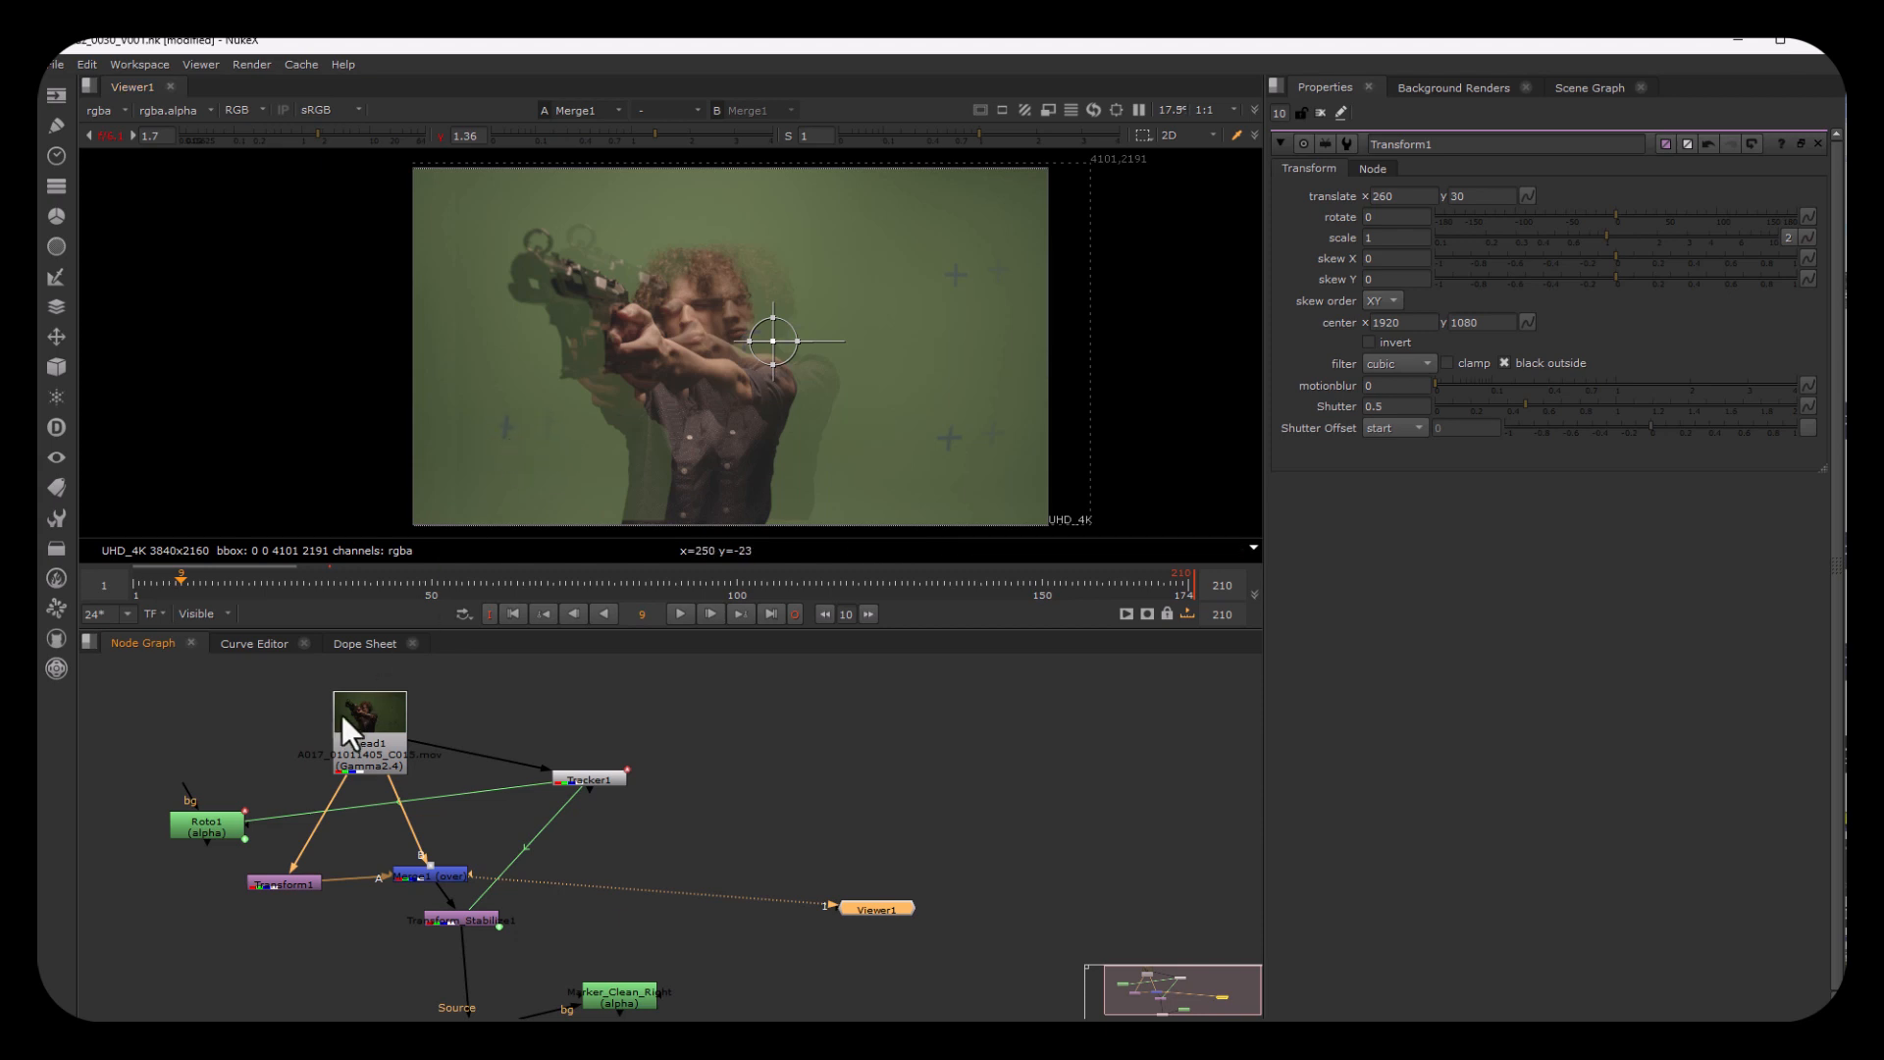
Step: Check Roto1's alpha in the viewer and connect Merge1's mask input to Roto1
drag(208, 820, 203, 793)
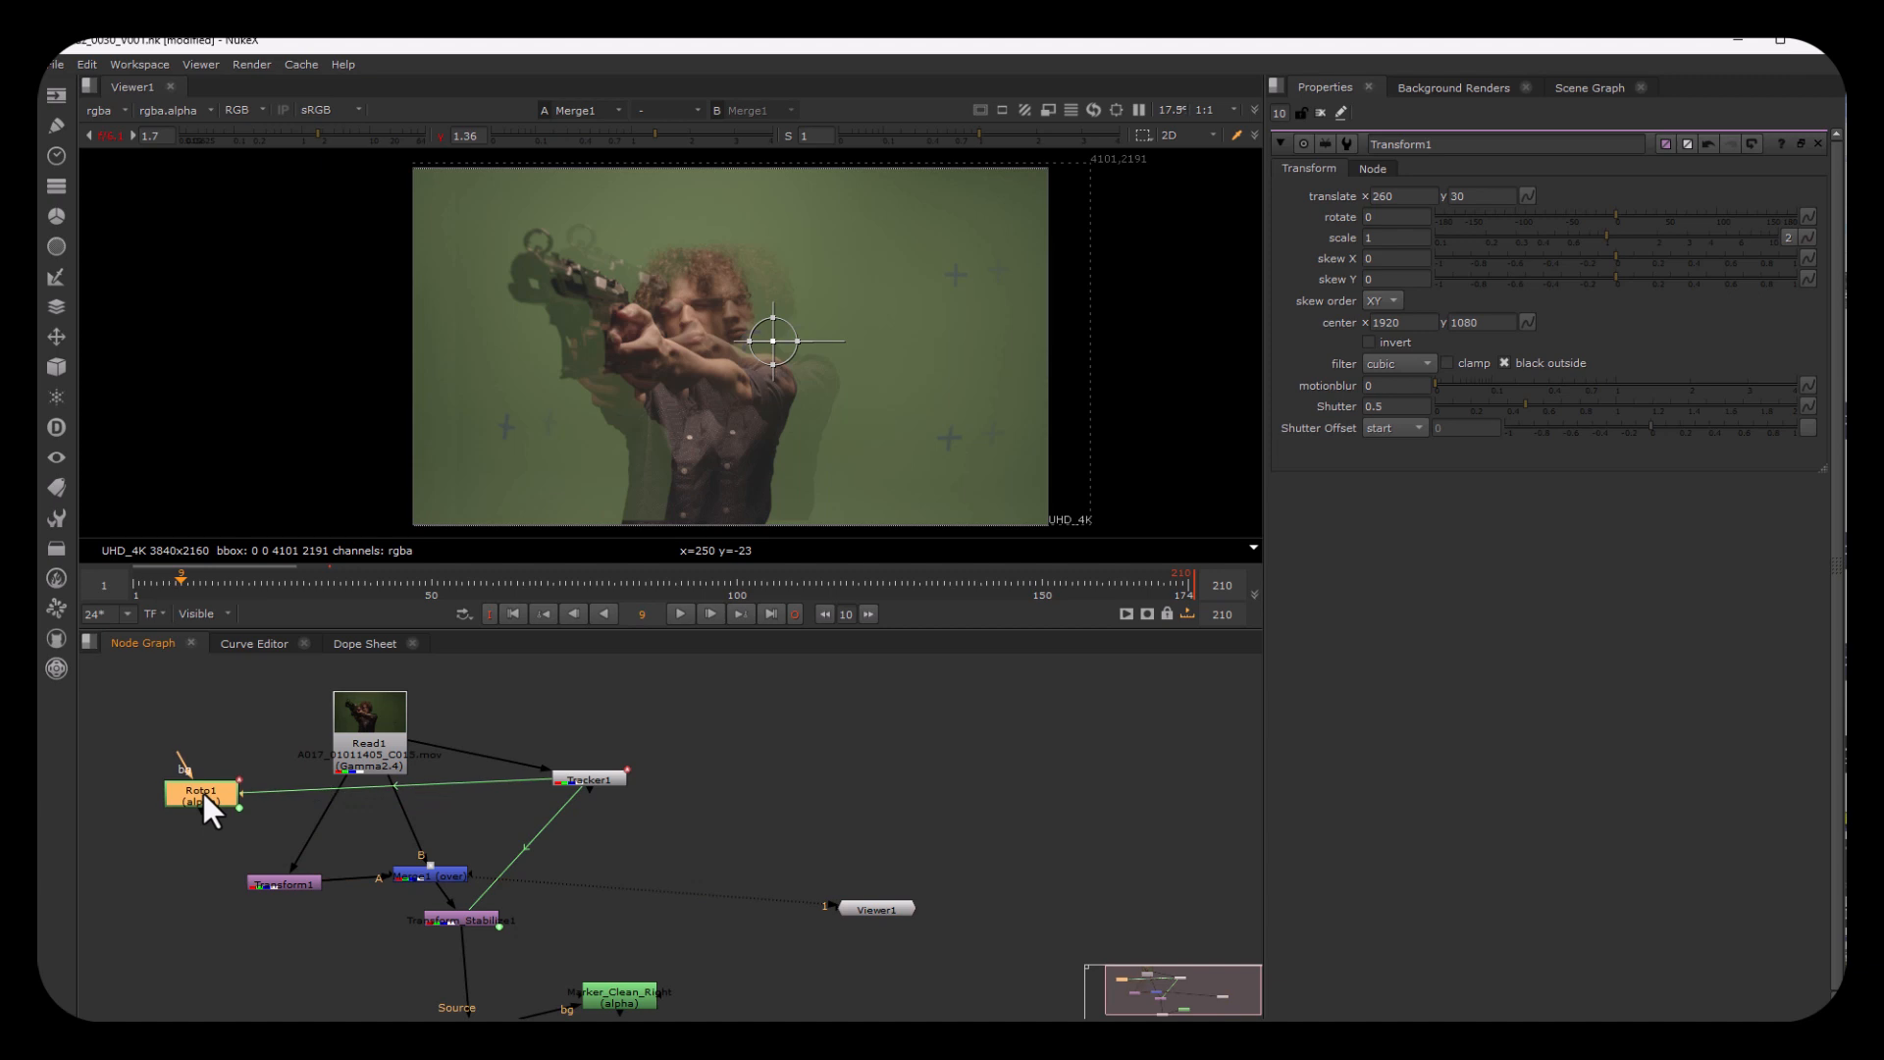
key(1)
key(a)
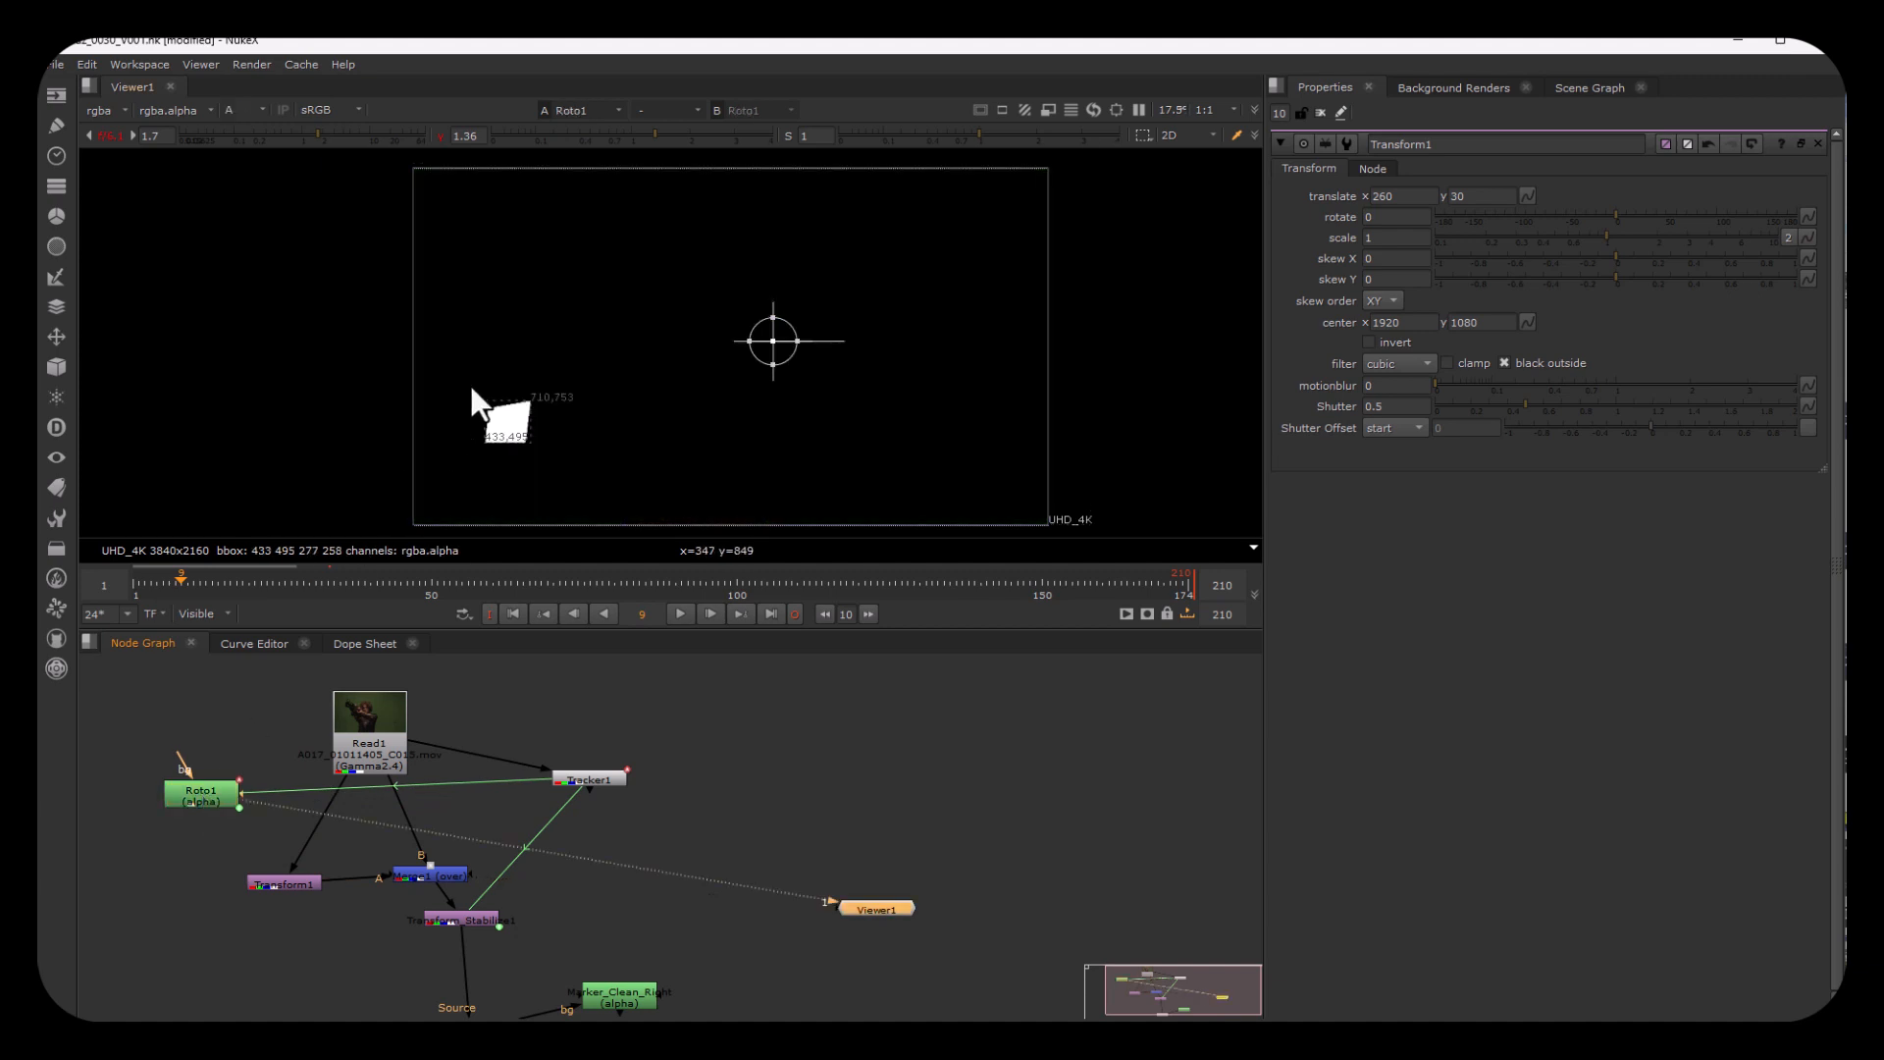
key(a)
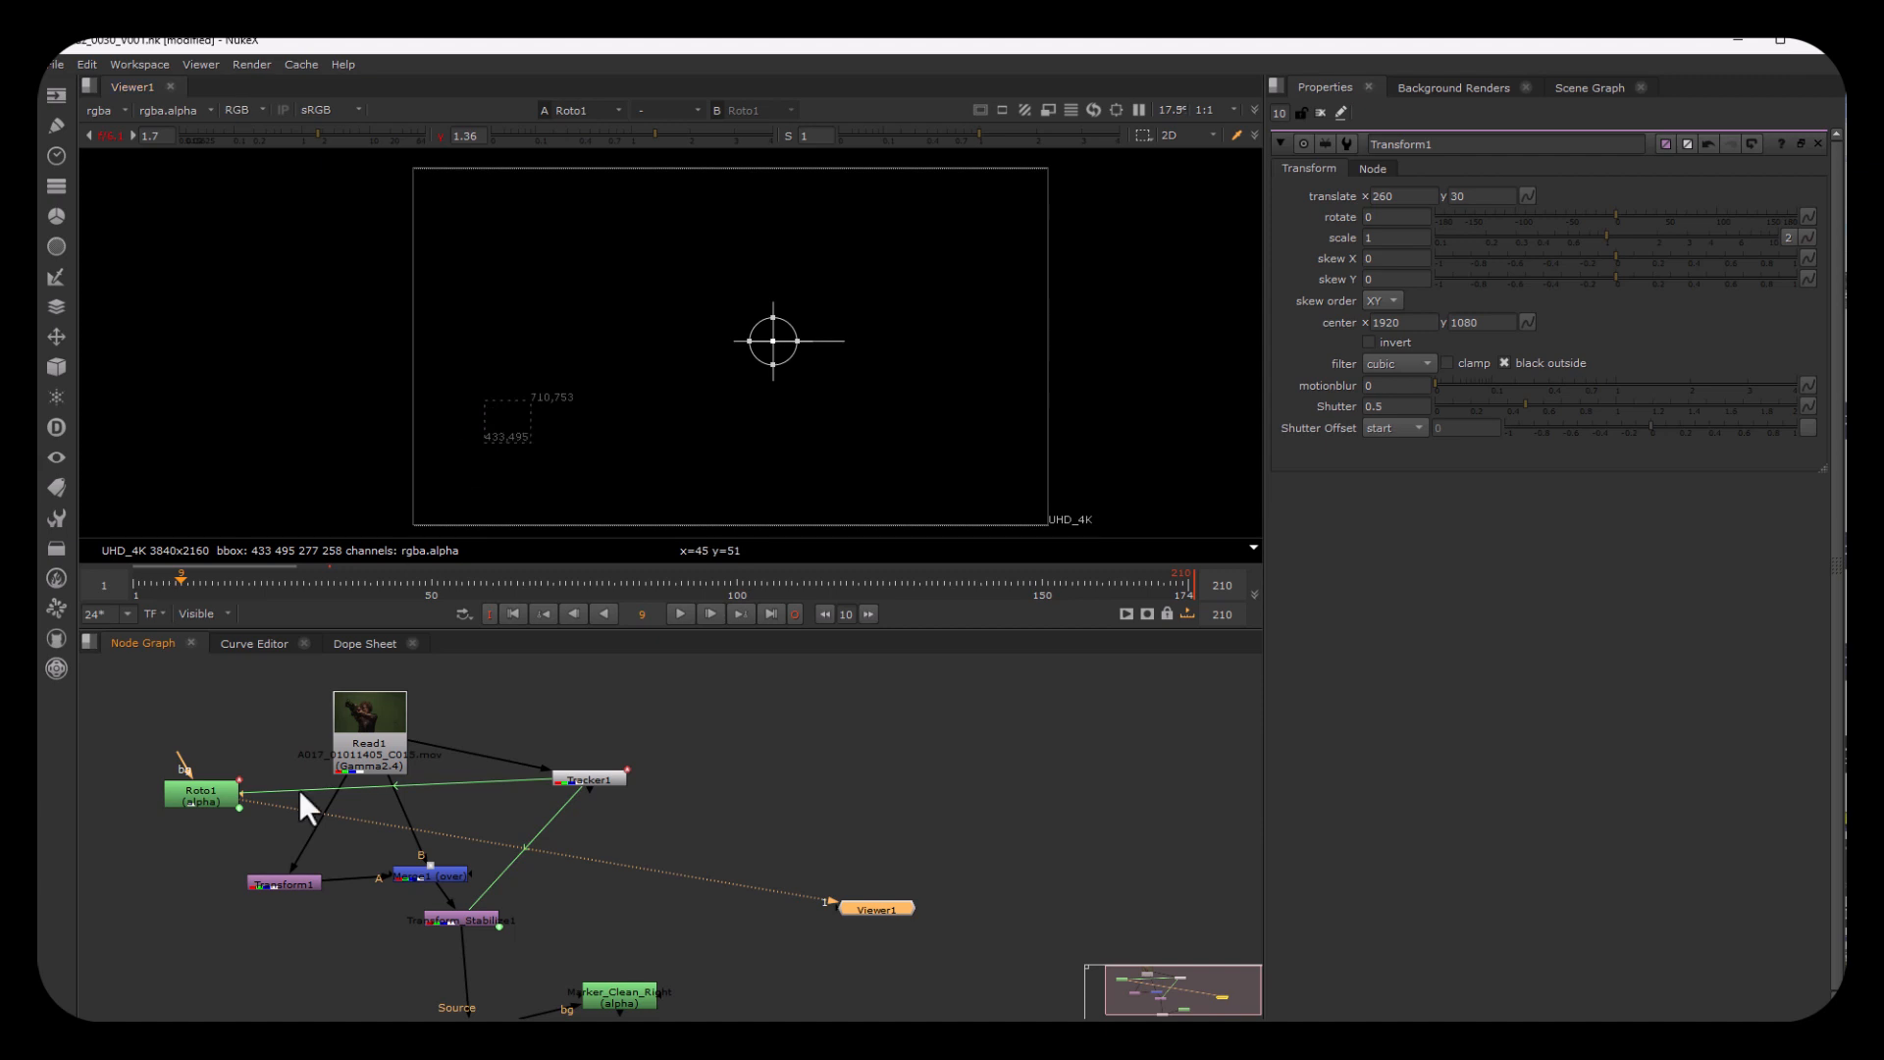
scroll(493, 874, up, 4)
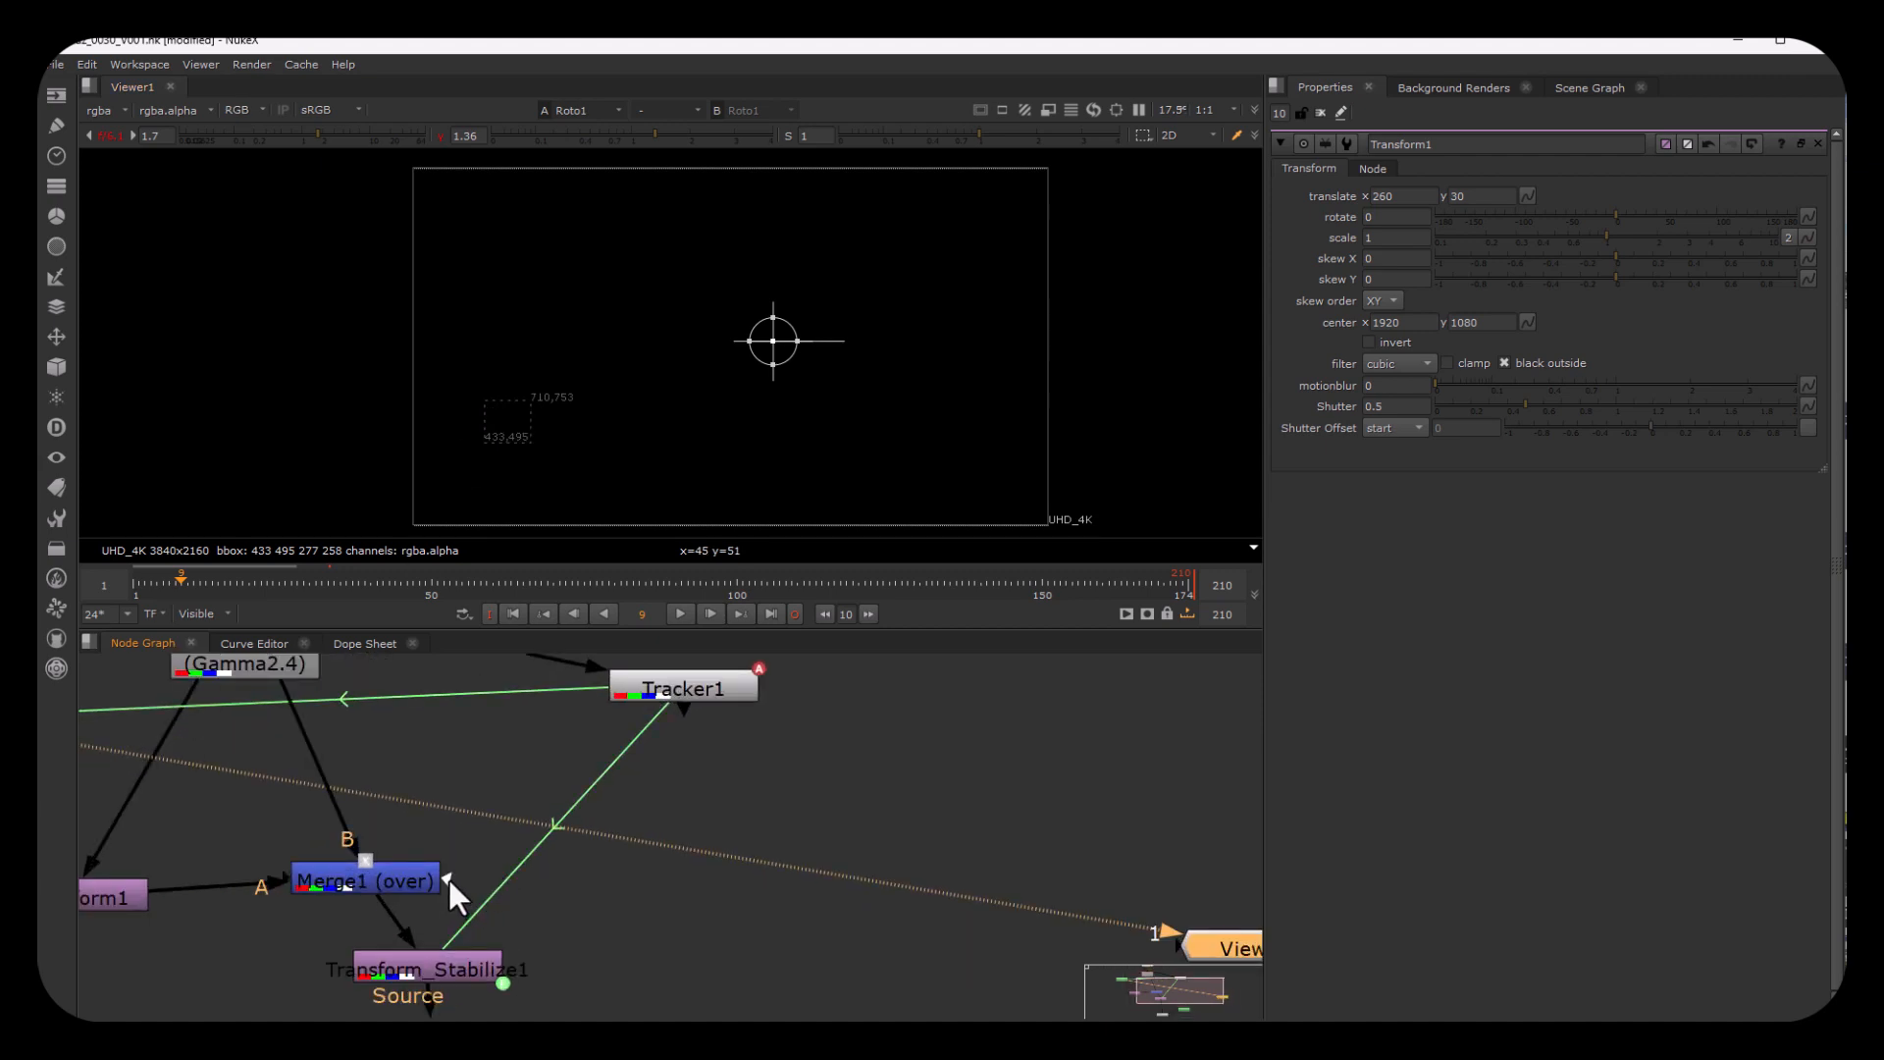
drag(449, 880, 532, 755)
scroll(151, 738, down, 2)
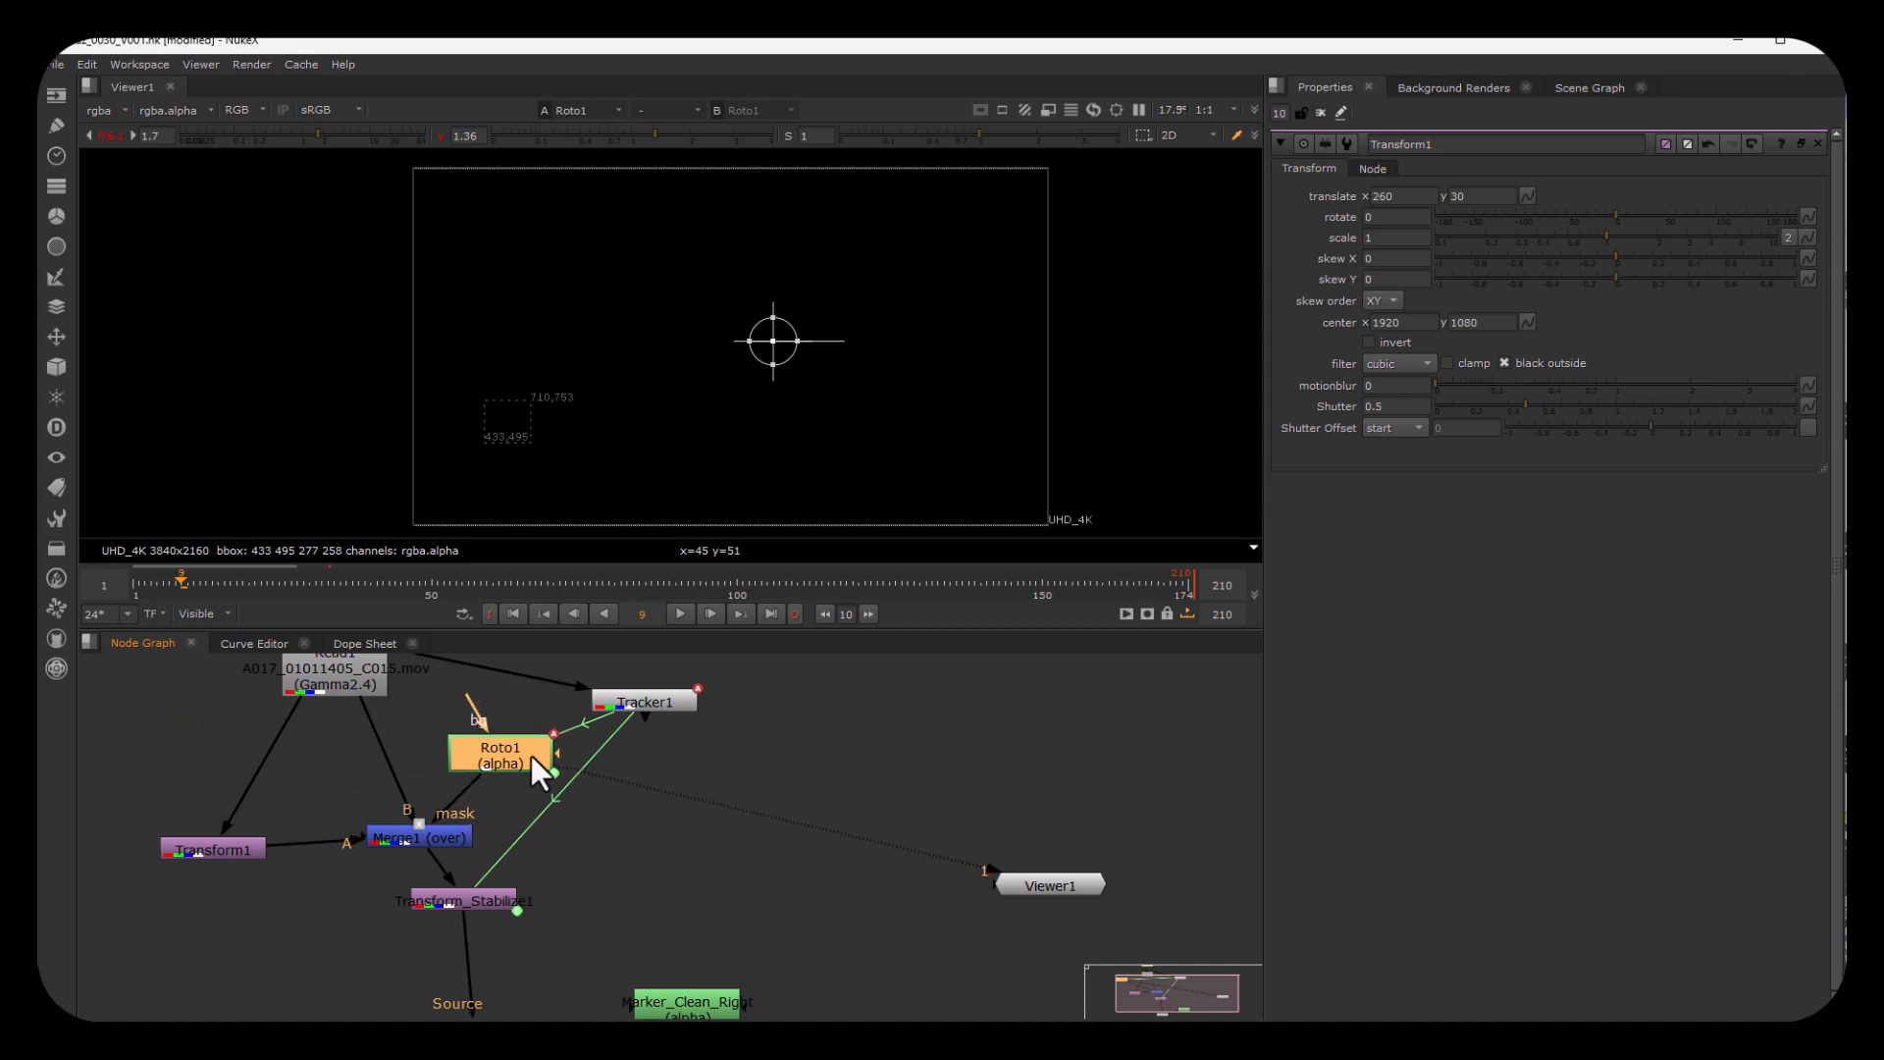
Step: Tidy the node layout by aligning Transform1 with Merge1, adding a dot on its Read1 connection and nudging Roto1
drag(261, 848, 270, 835)
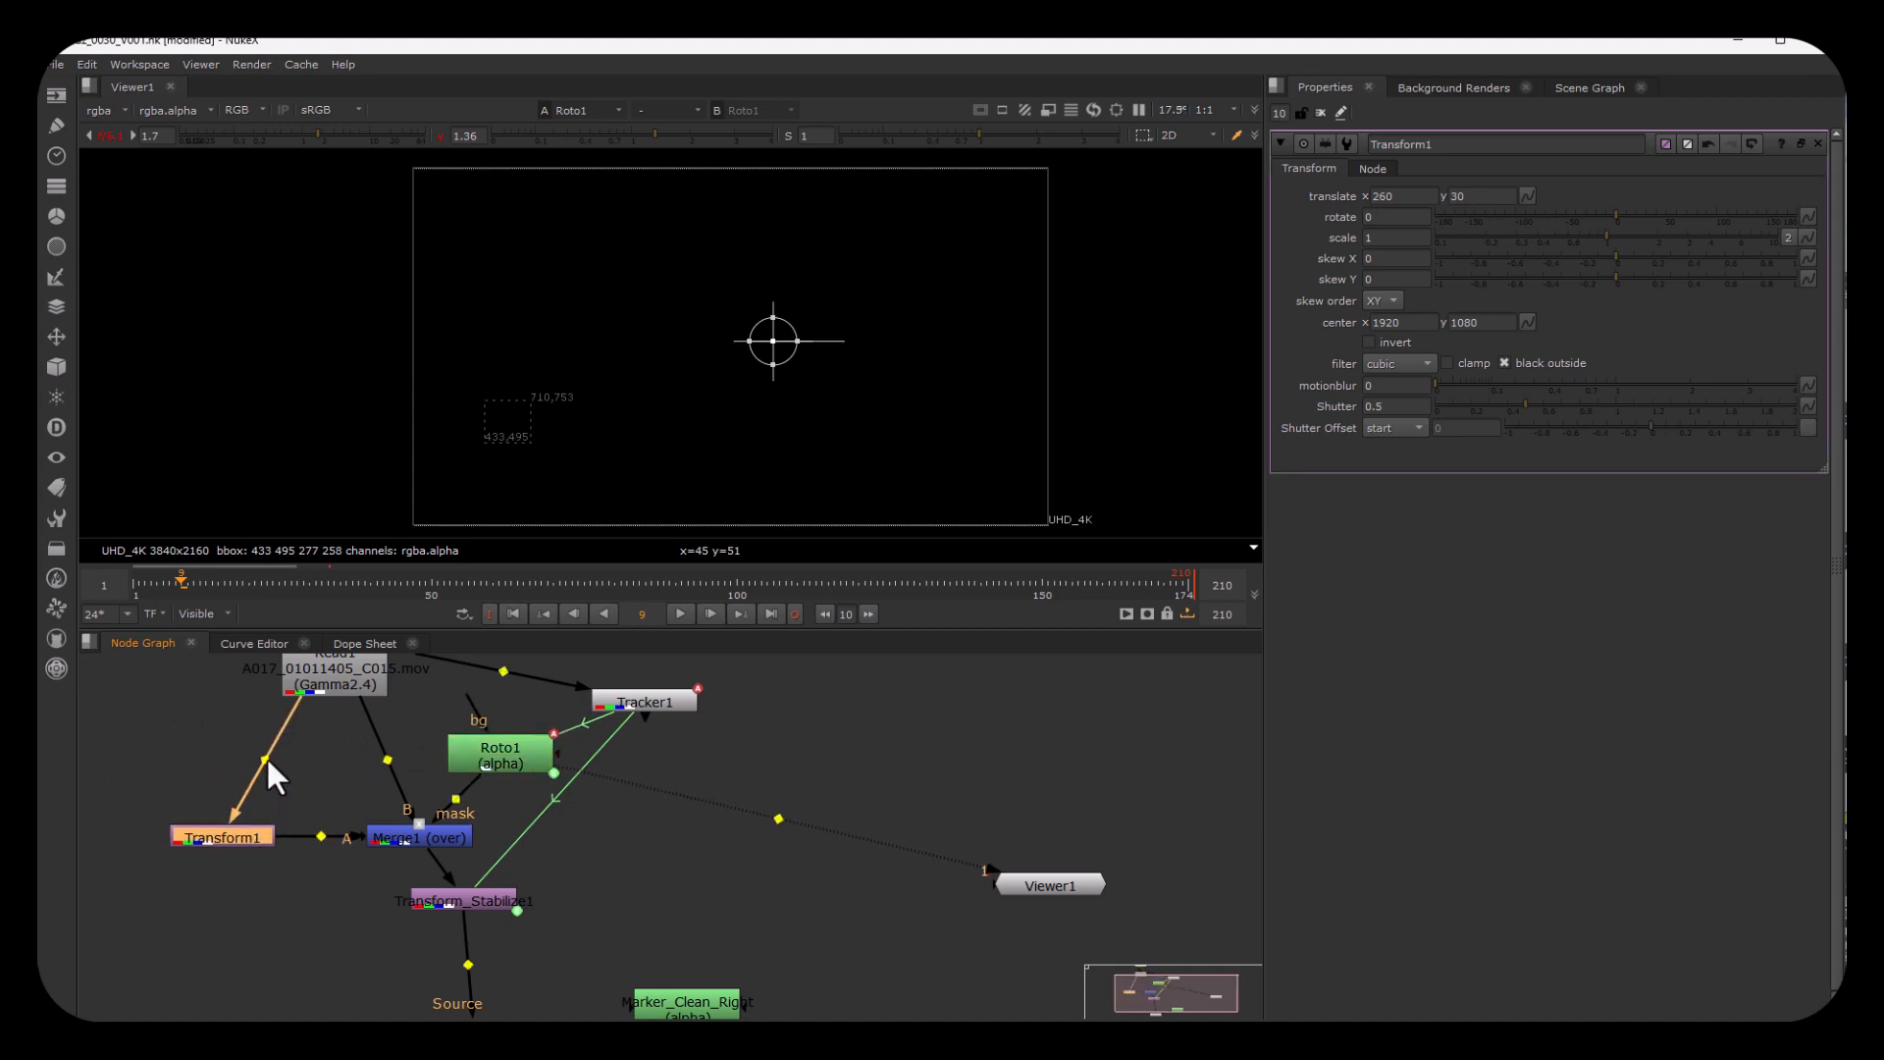
ctrl+drag(267, 756, 220, 730)
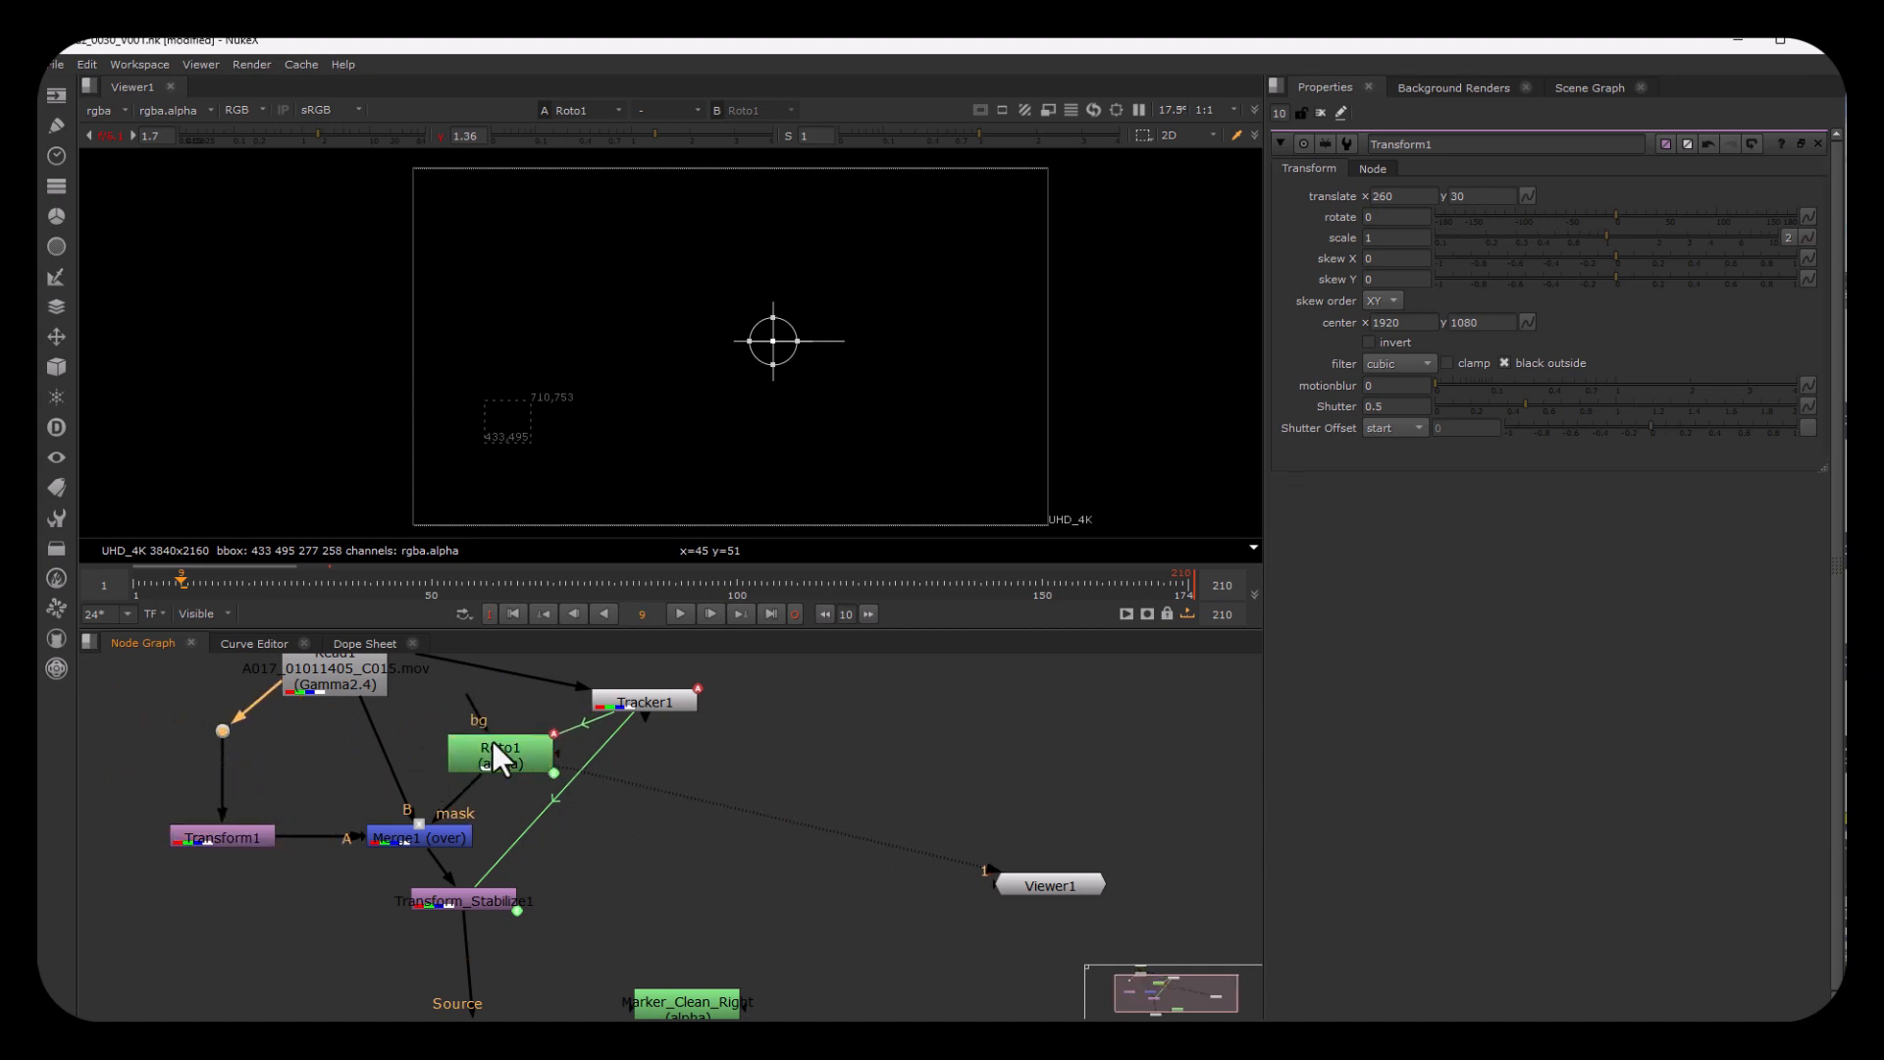
drag(493, 742, 475, 739)
Step: View the Merge1 output, set its mix to 1 and inspect the patched lower-left marker area
click(412, 836)
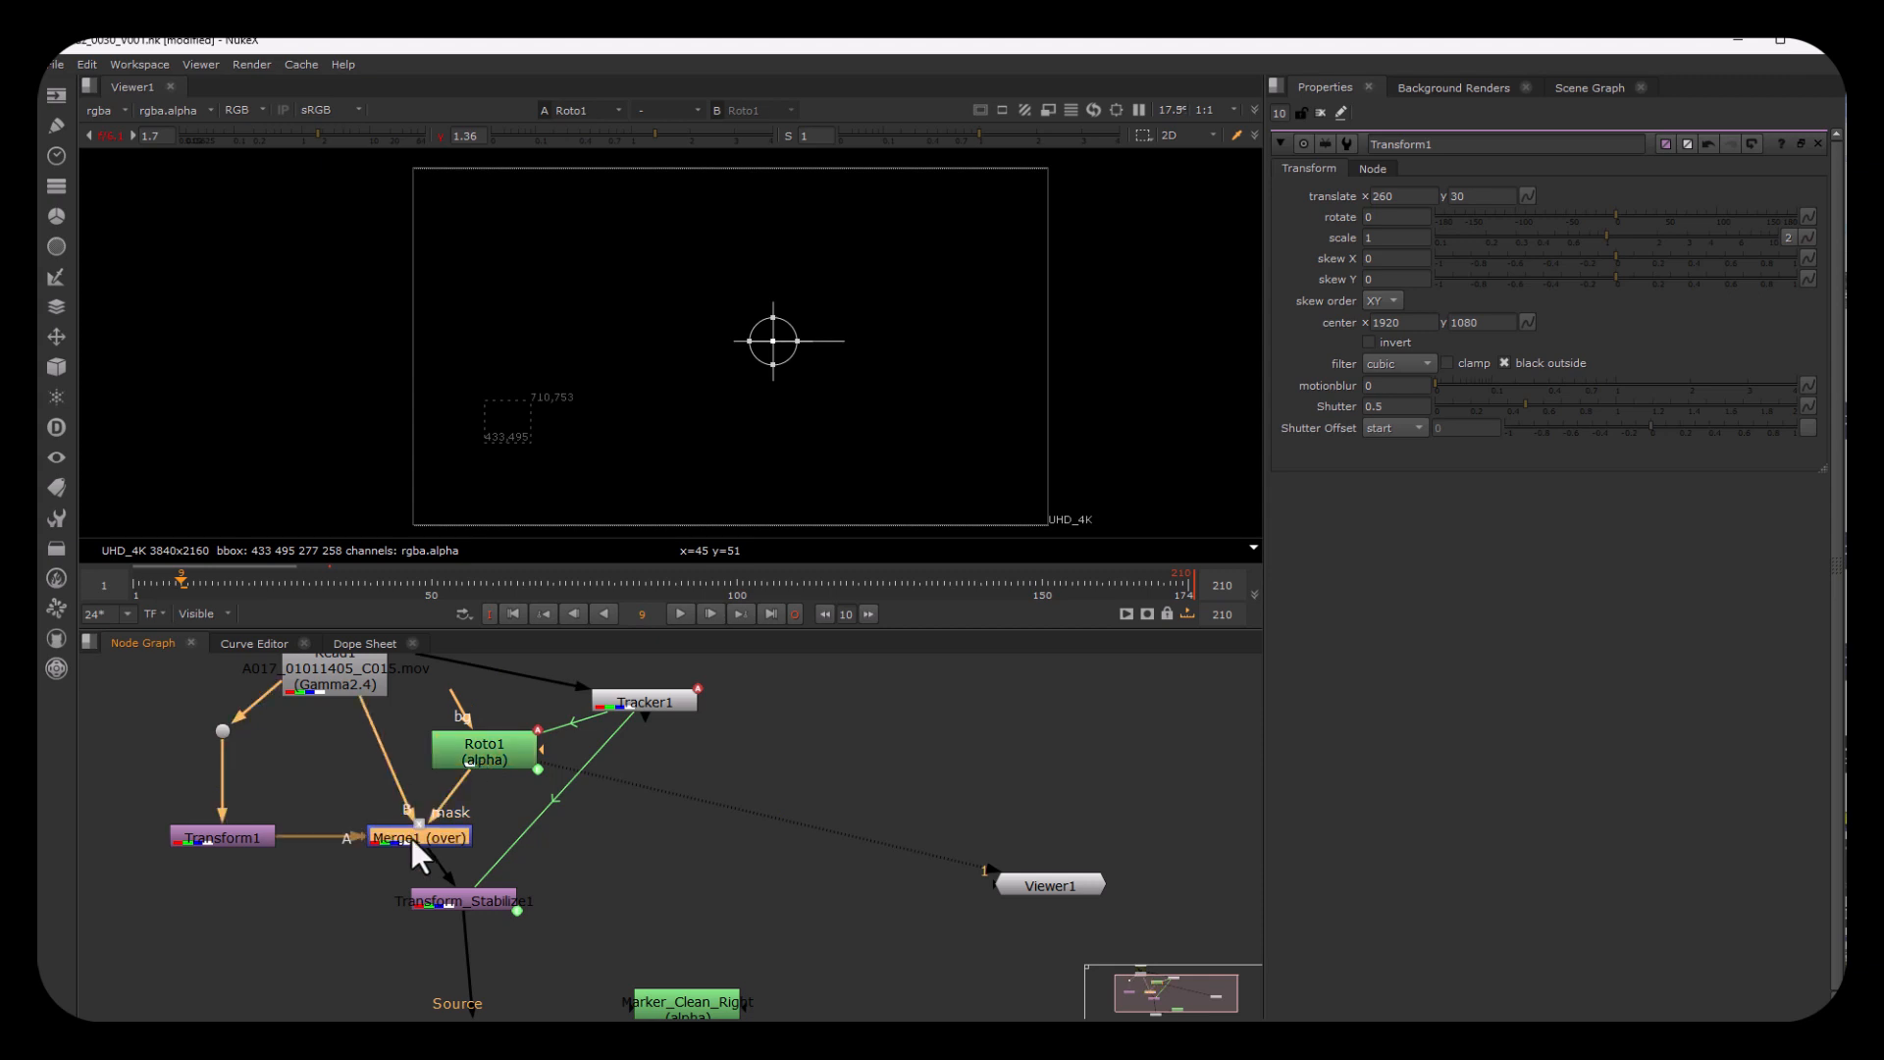
key(1)
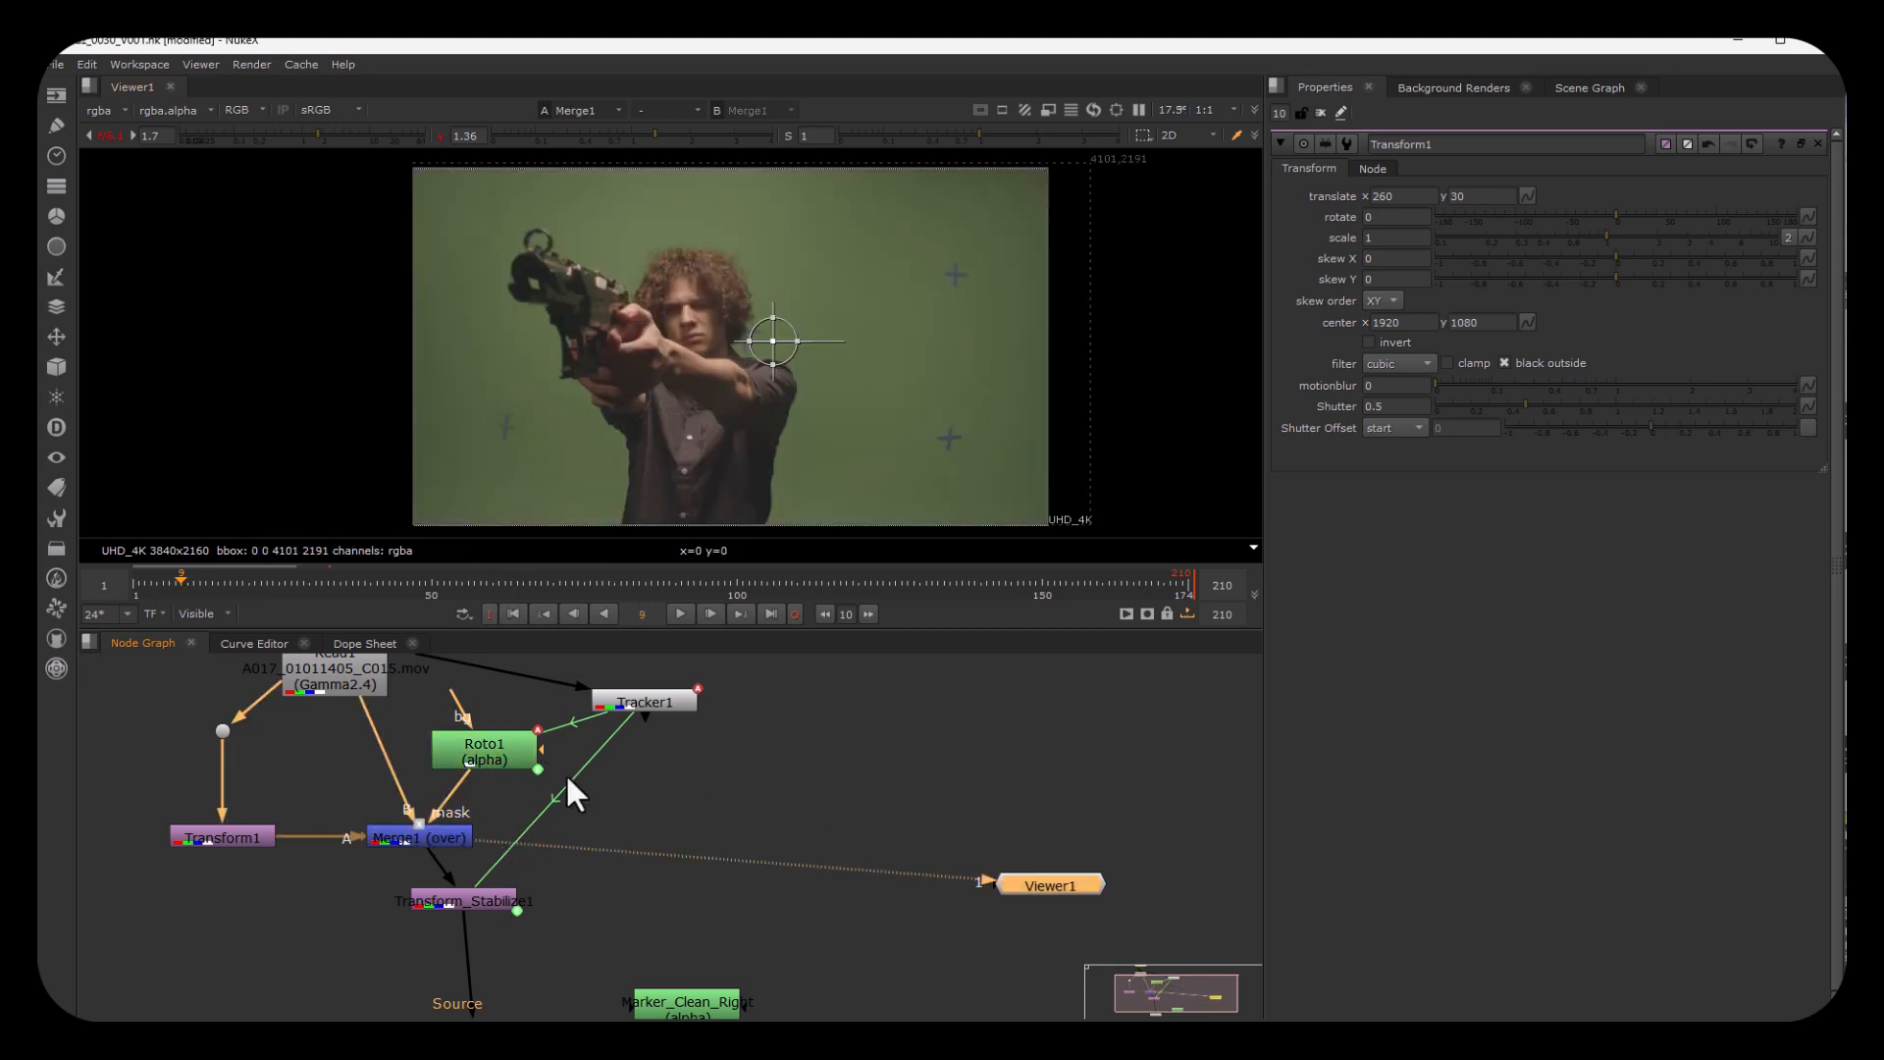
double_click(418, 838)
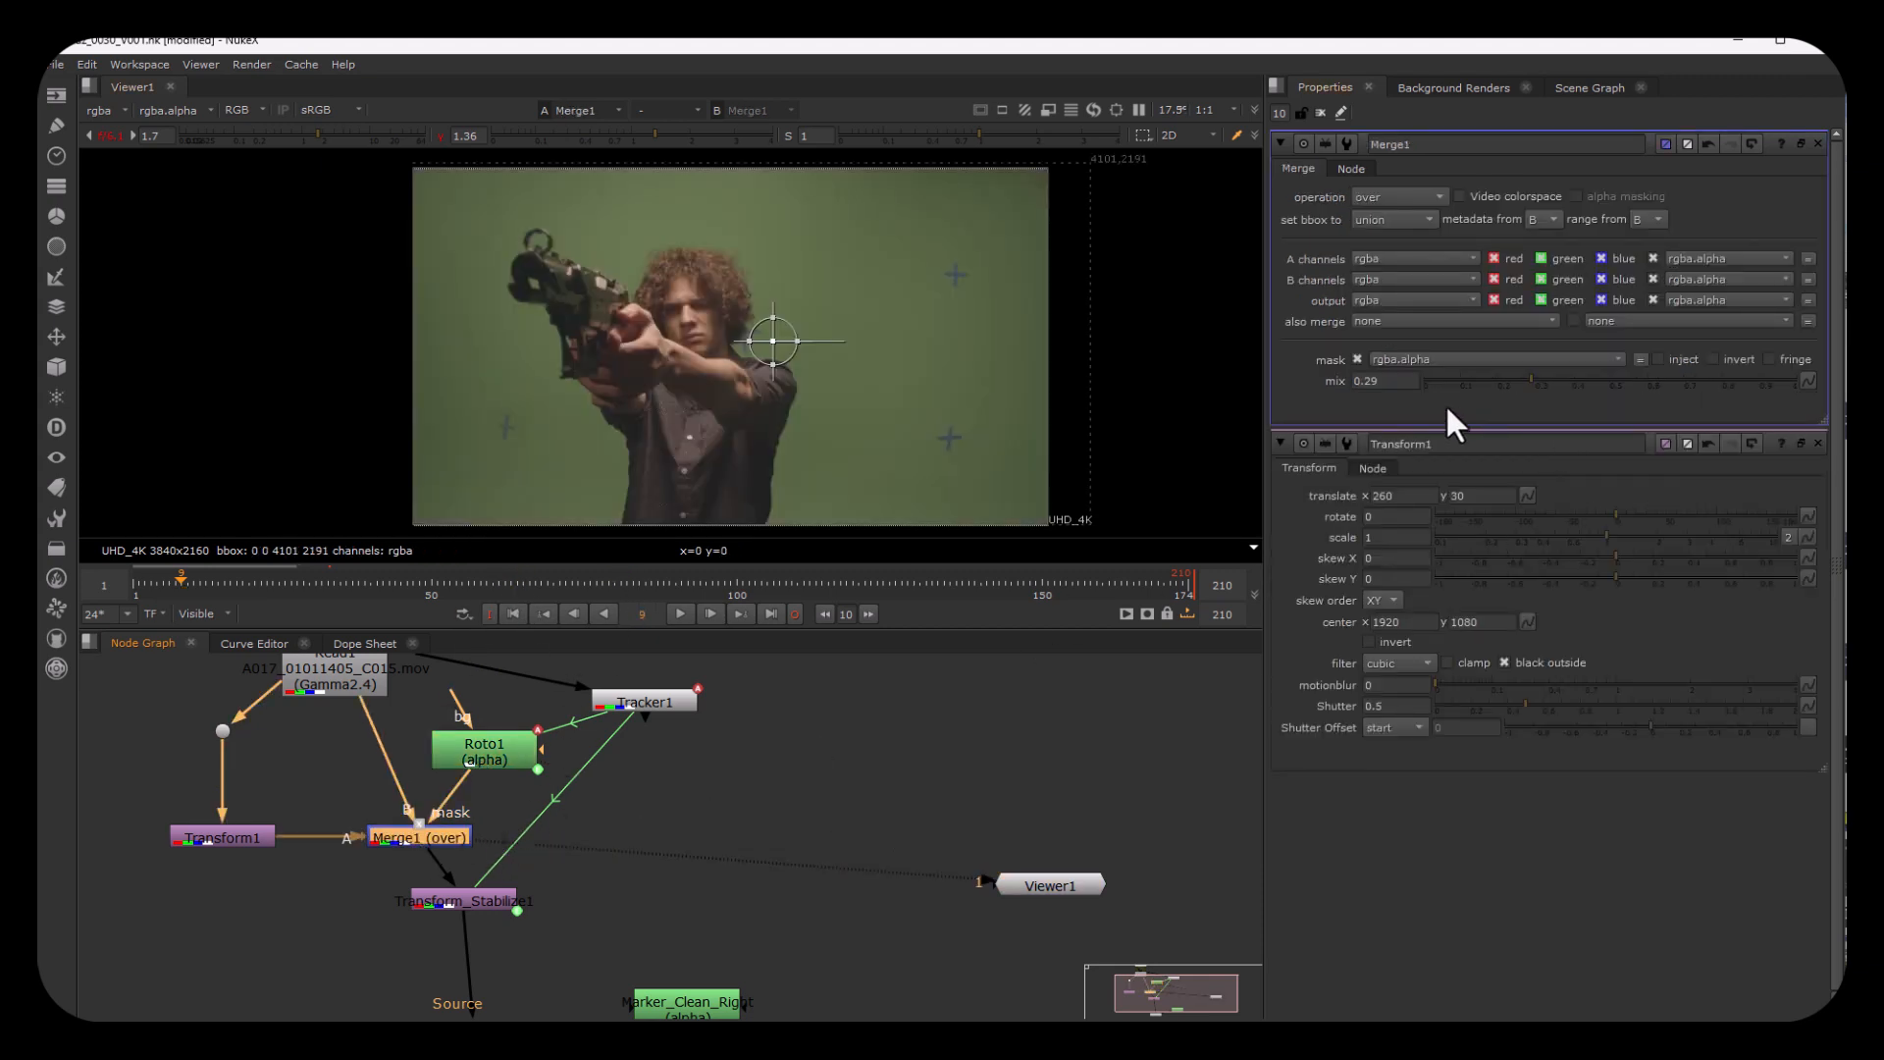
drag(1532, 380, 1831, 412)
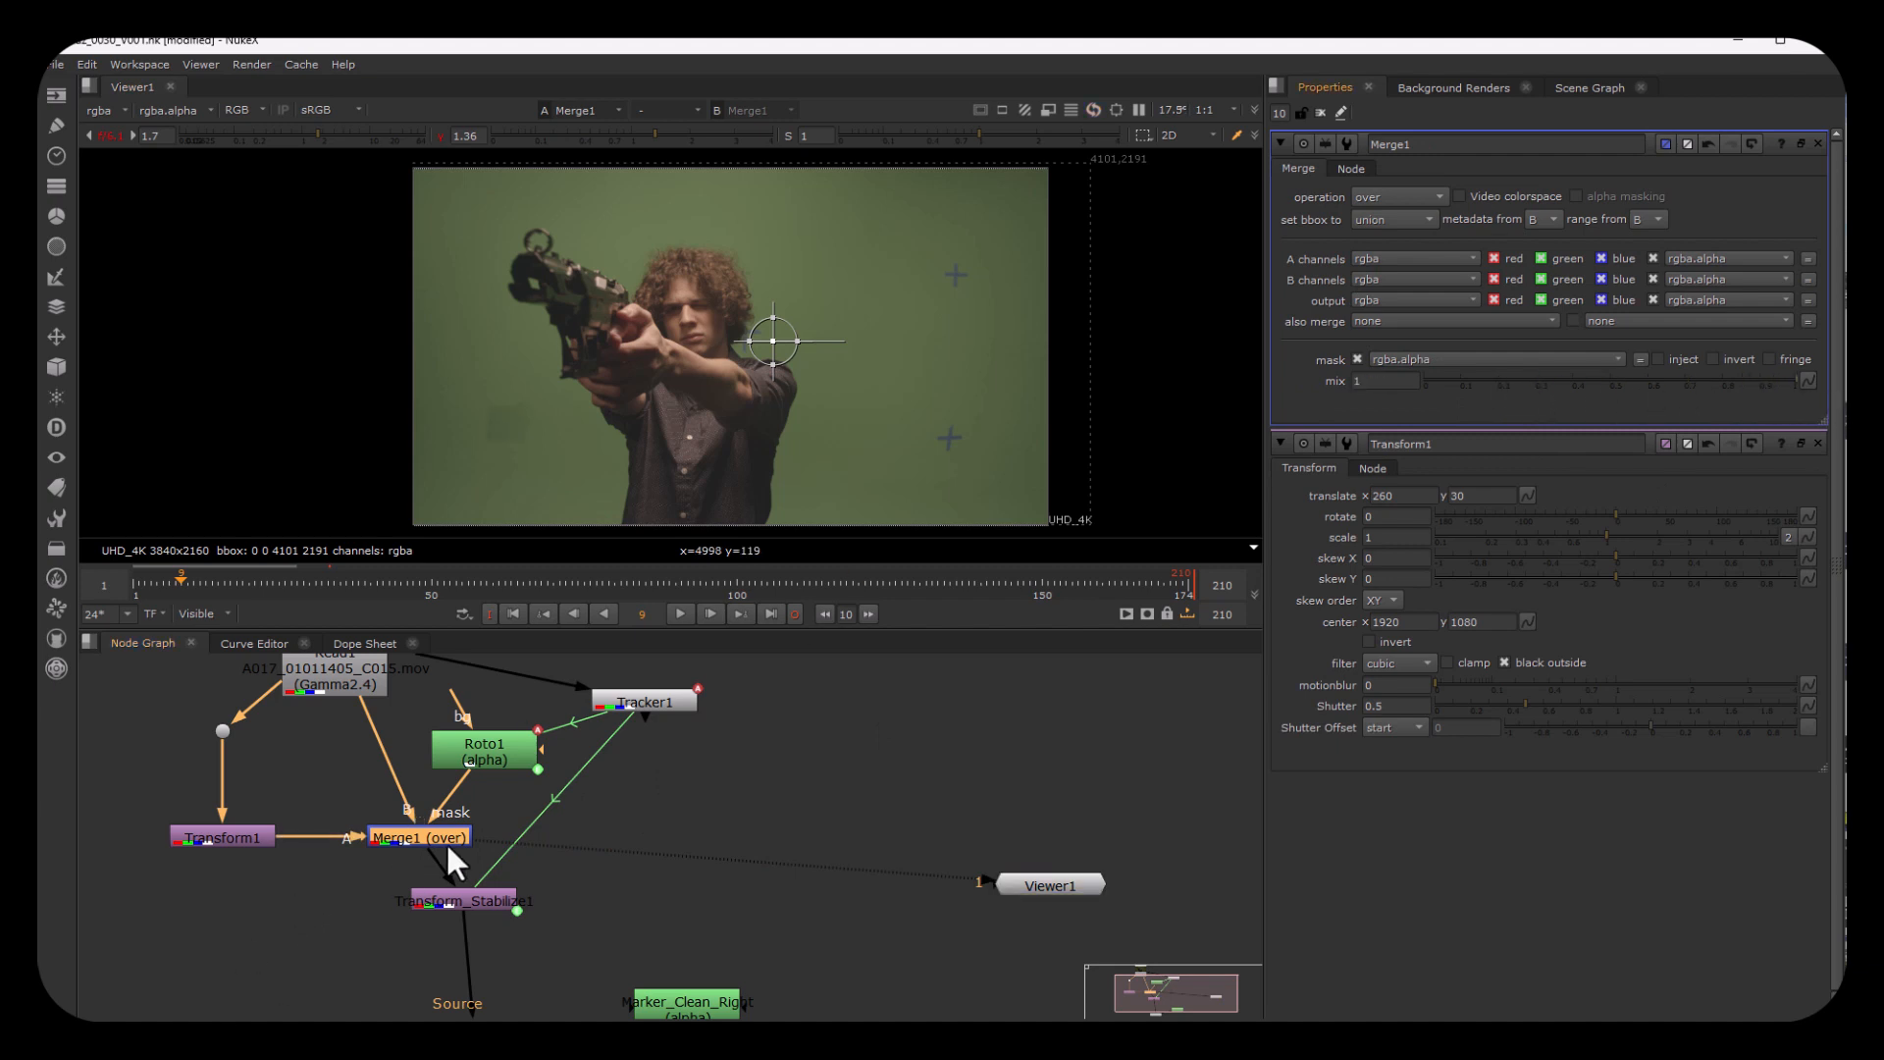
scroll(554, 436, up, 4)
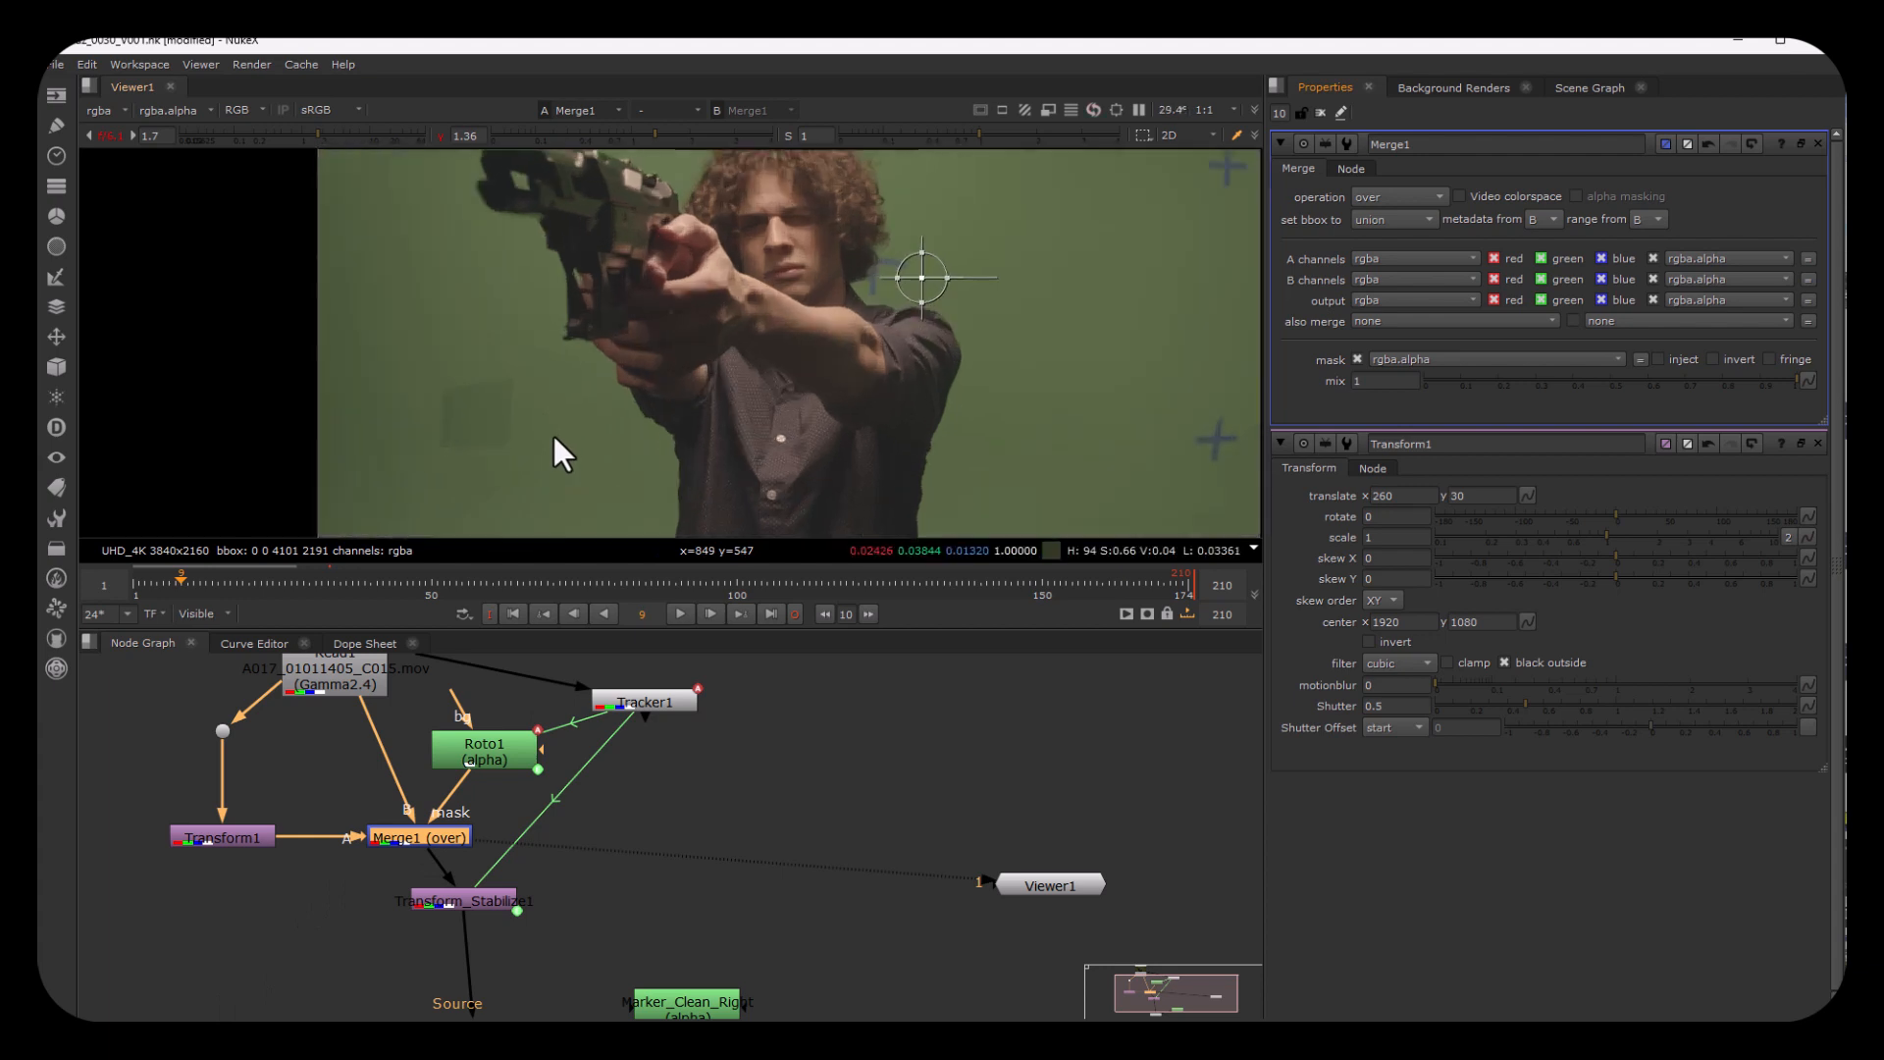
Step: Set the feather of Roto1's Bezier1 shape to 7.5 and check the softened patch with the viewer overlay hidden
scroll(553, 436, down, 1)
double_click(488, 751)
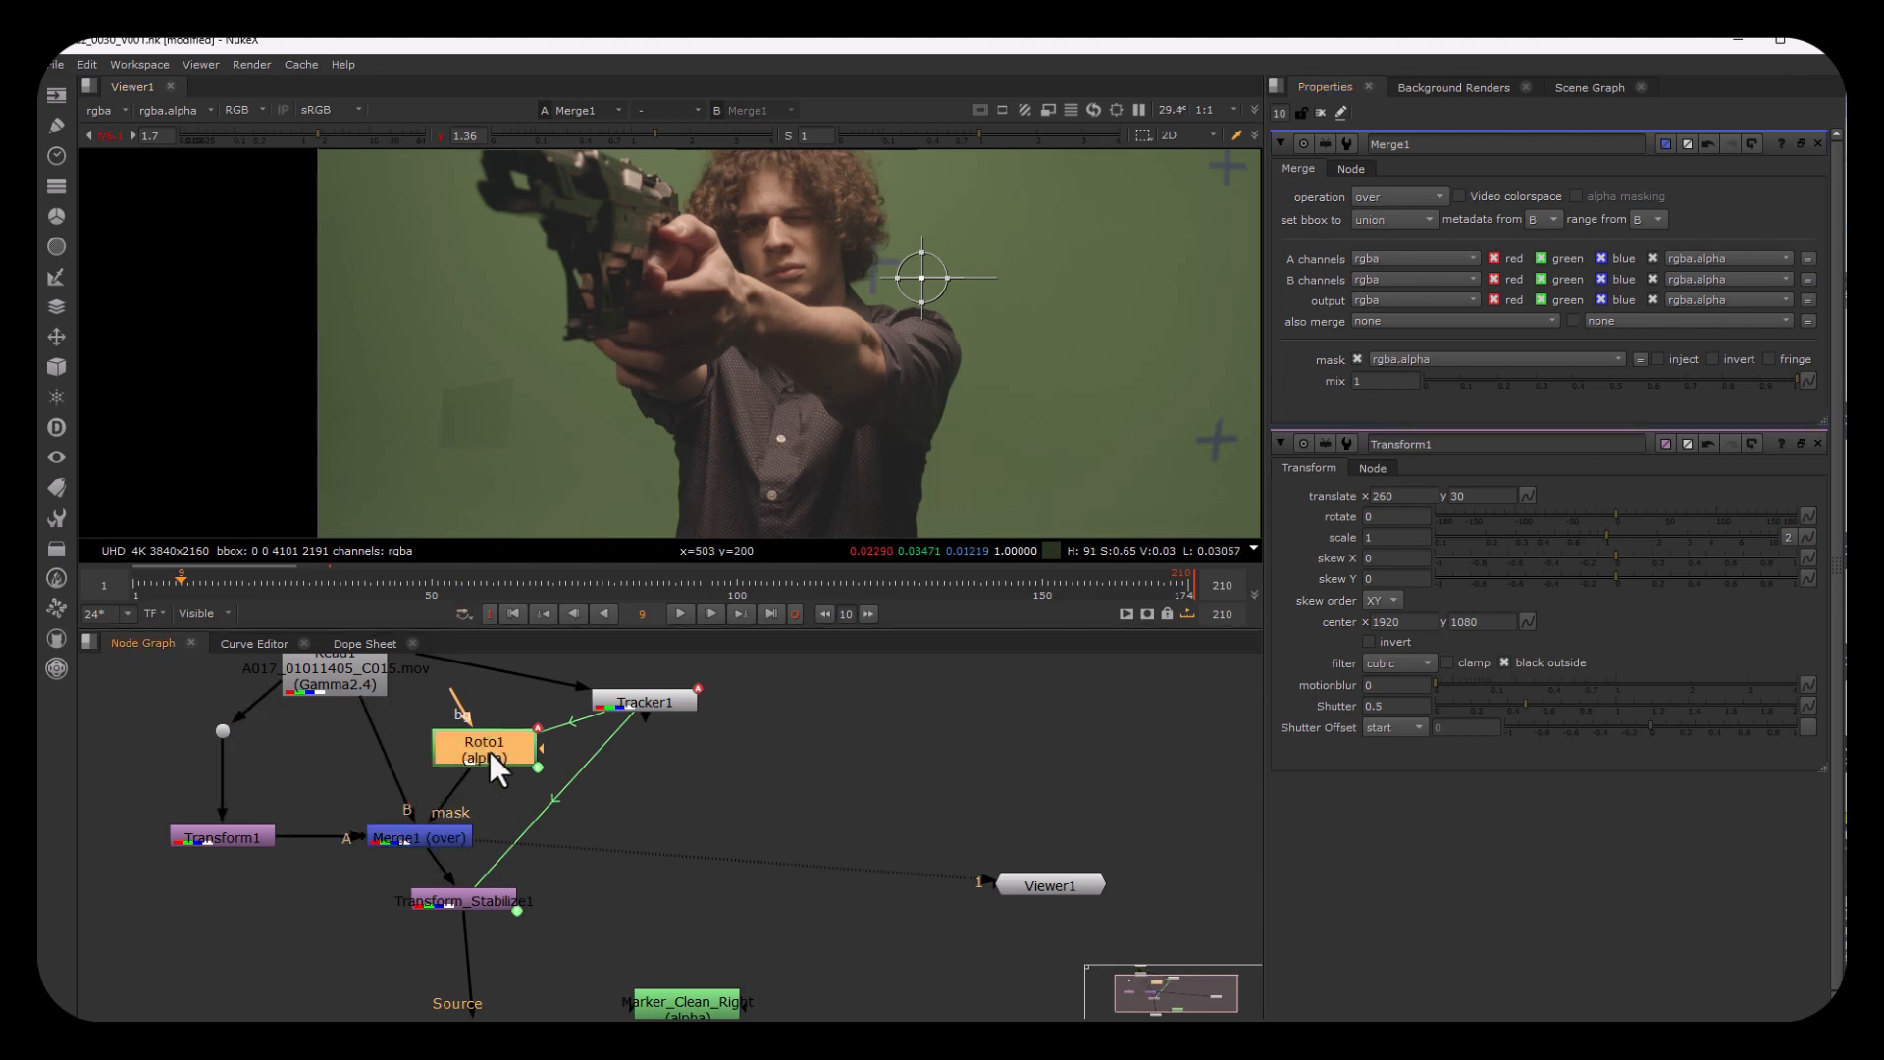
click(1363, 442)
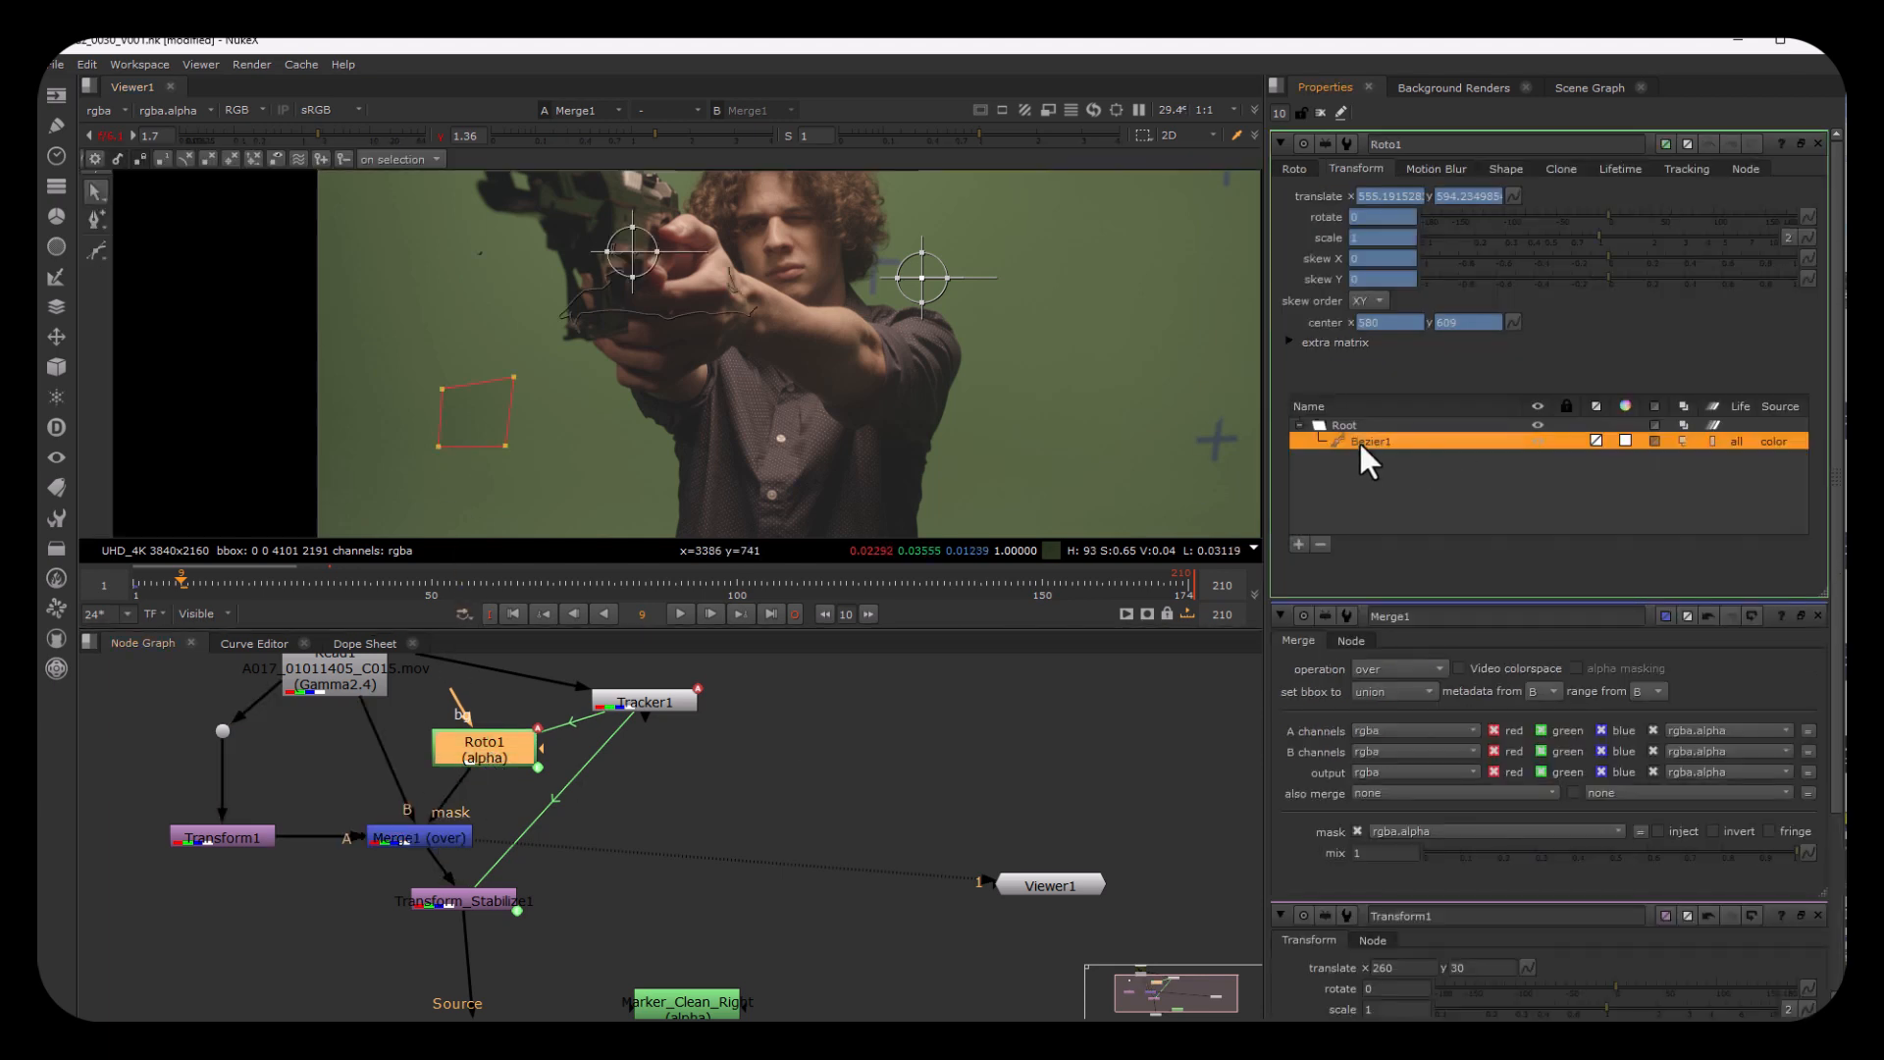
click(1297, 169)
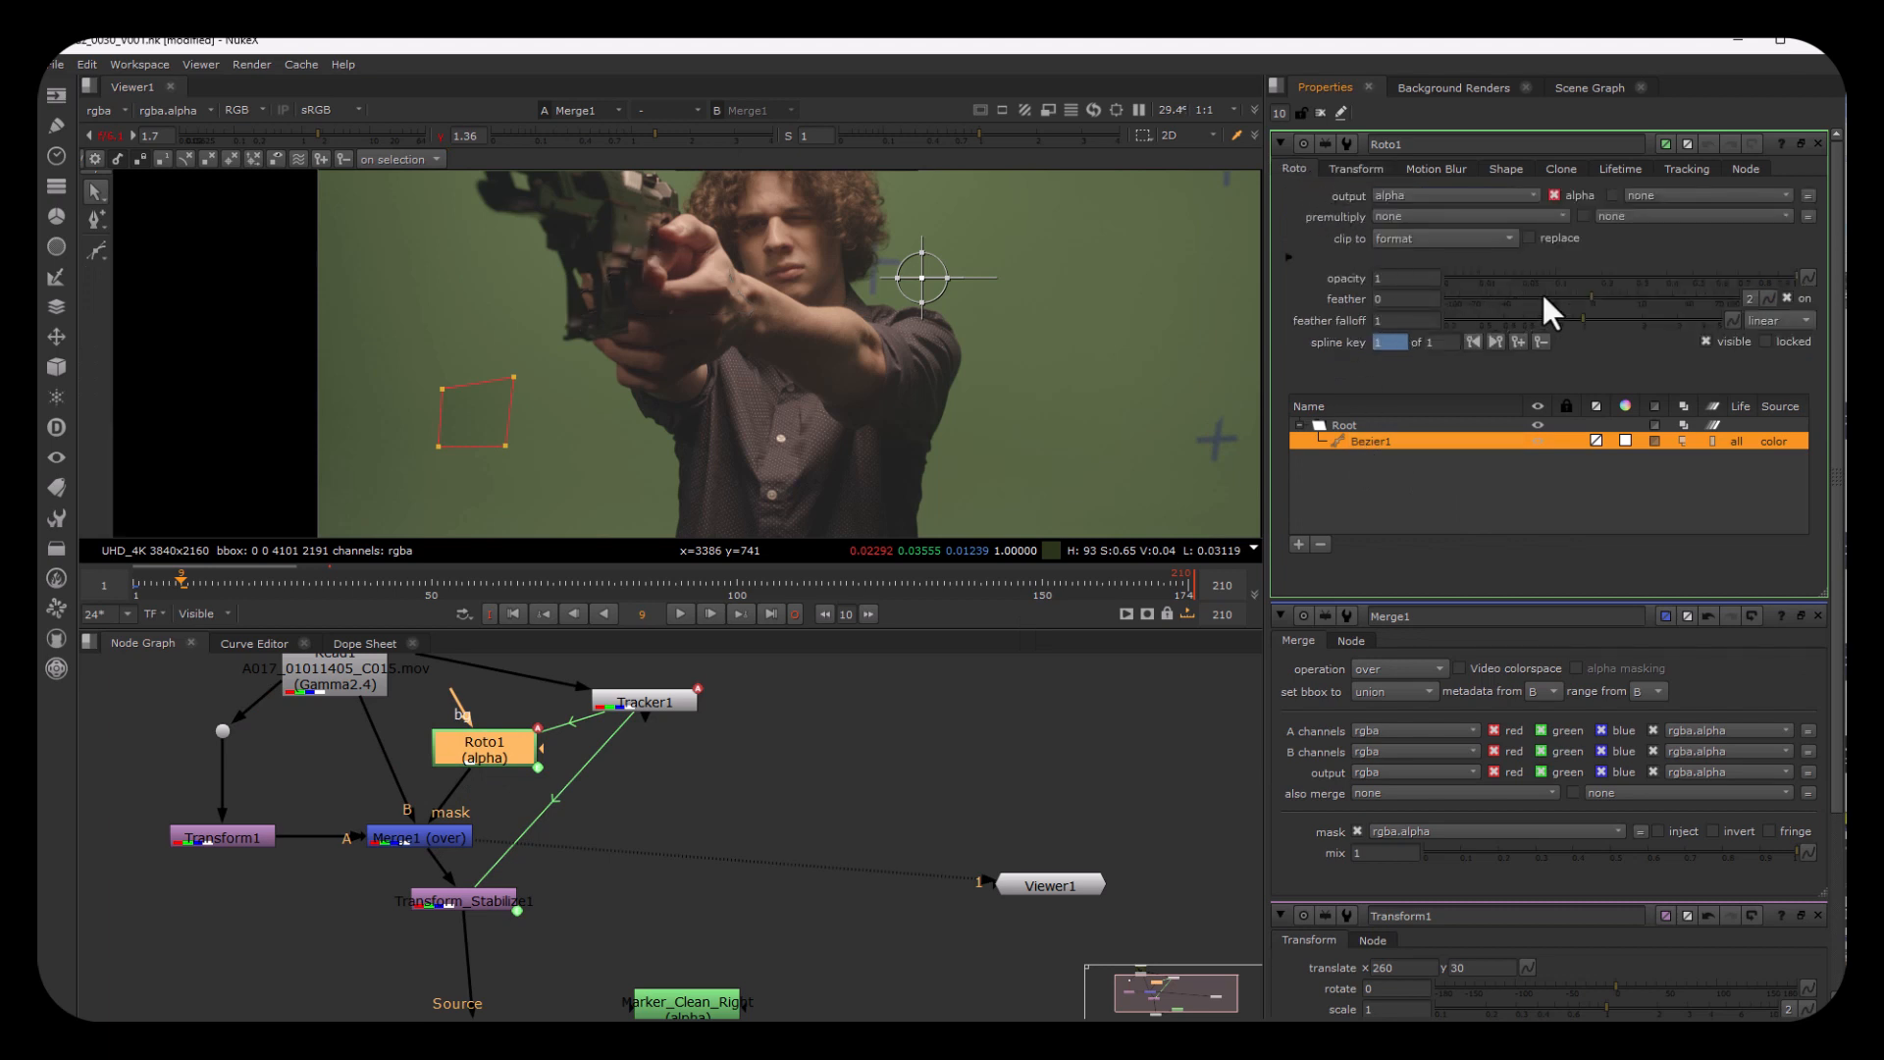
drag(1592, 293, 1637, 289)
key(a)
key(a)
key(o)
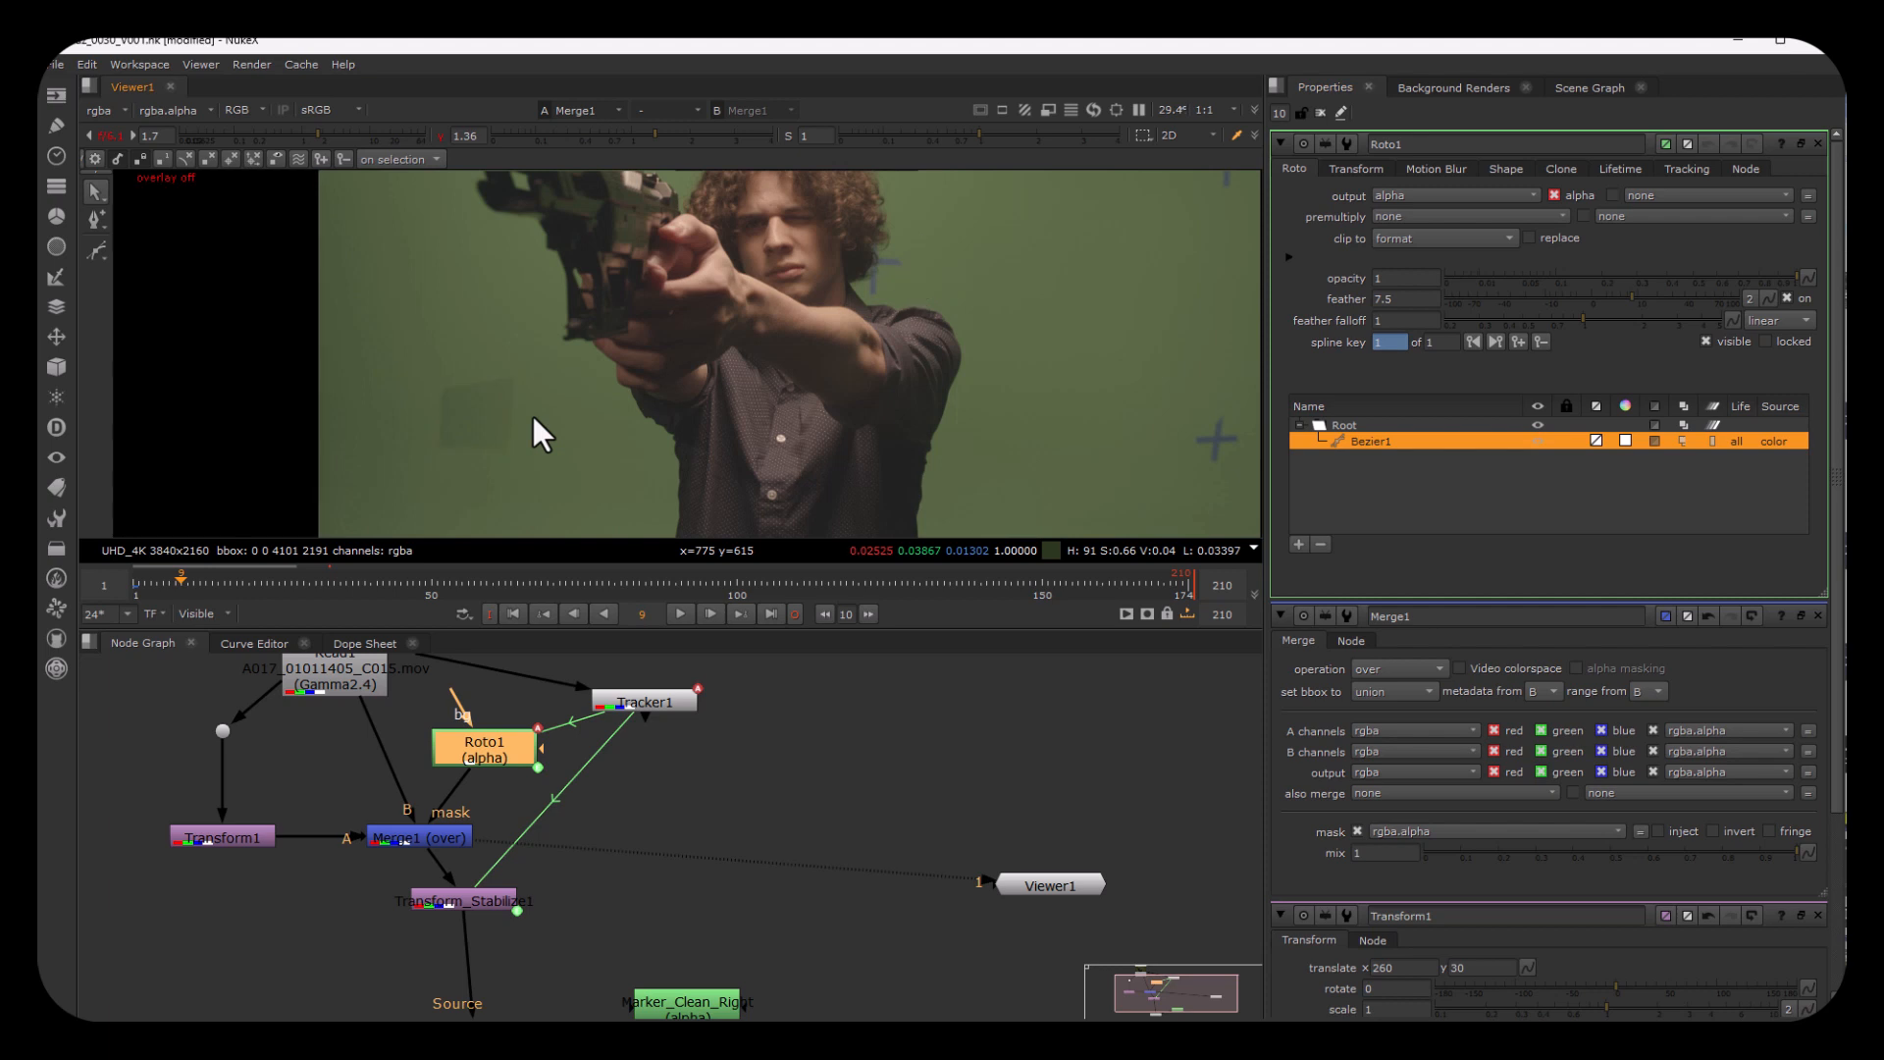
key(o)
Step: View the Keylight2 output and inspect its alpha and colour around the patched lower-left marker and the remaining markers
scroll(544, 785, down, 3)
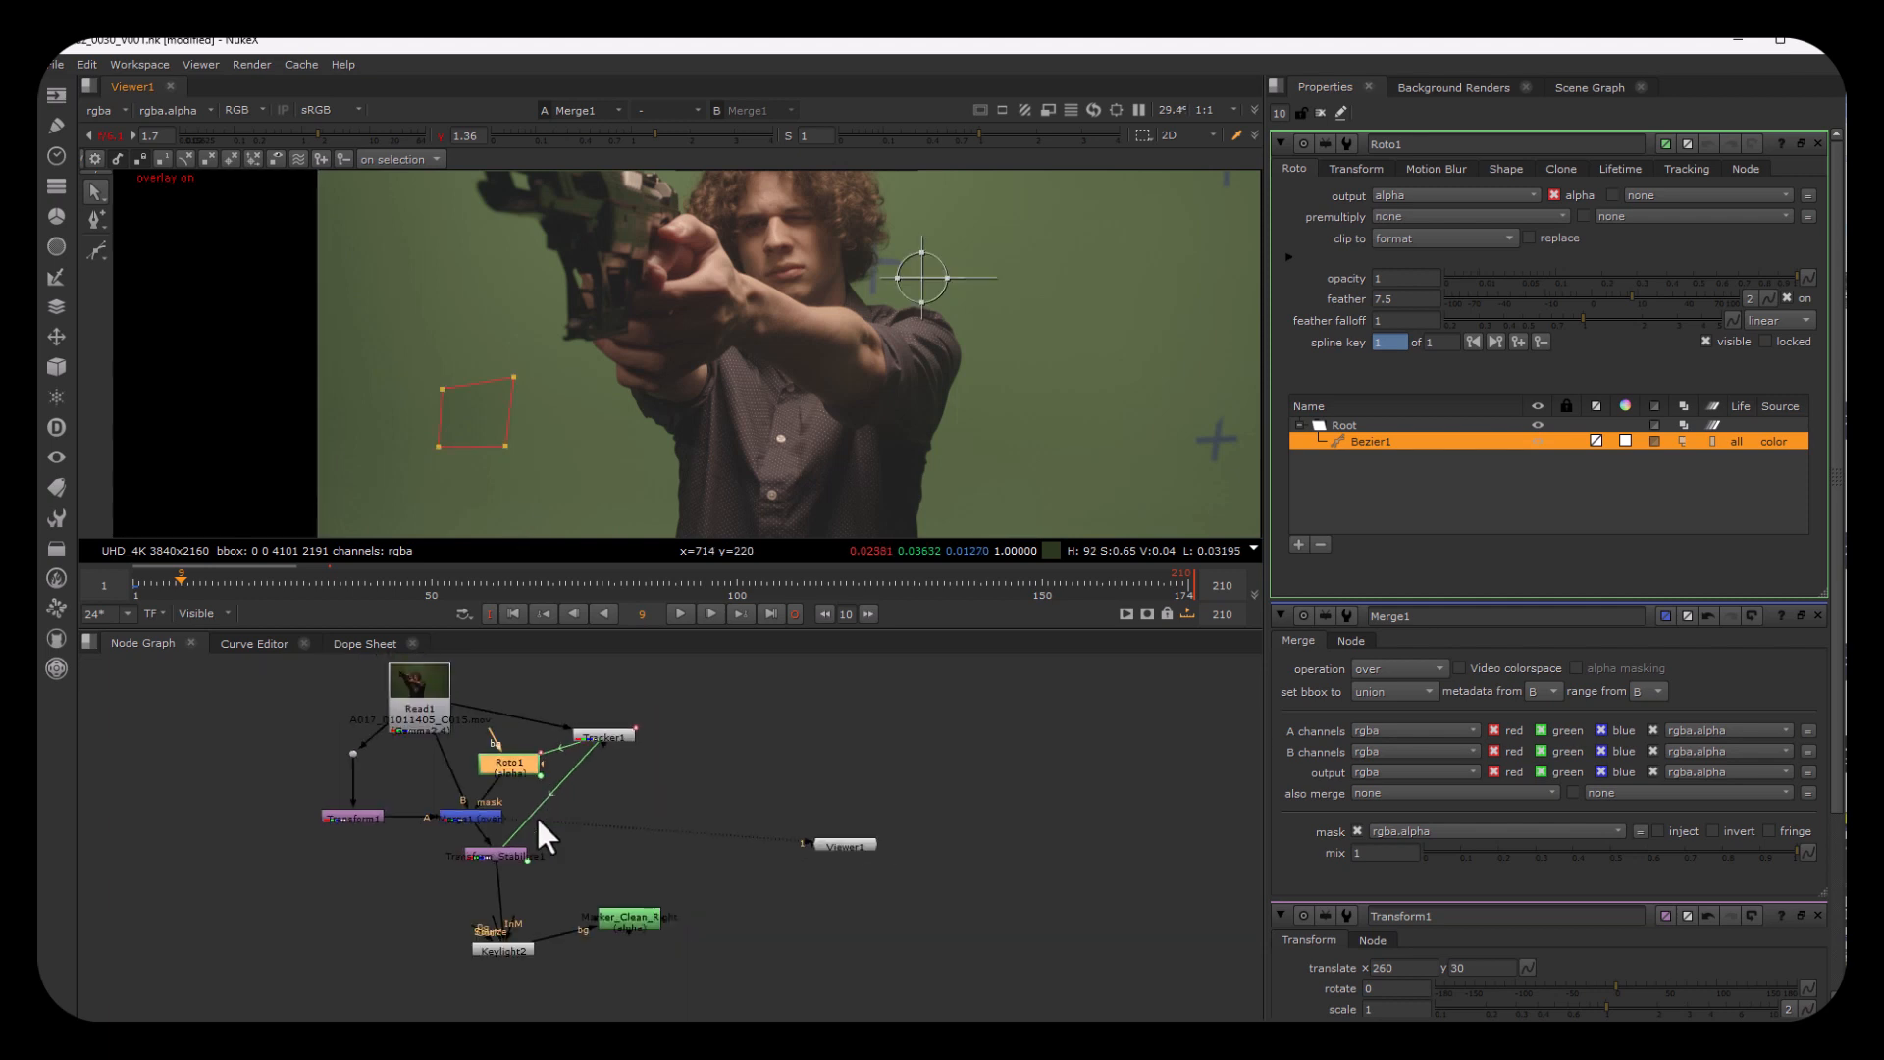
click(498, 947)
key(1)
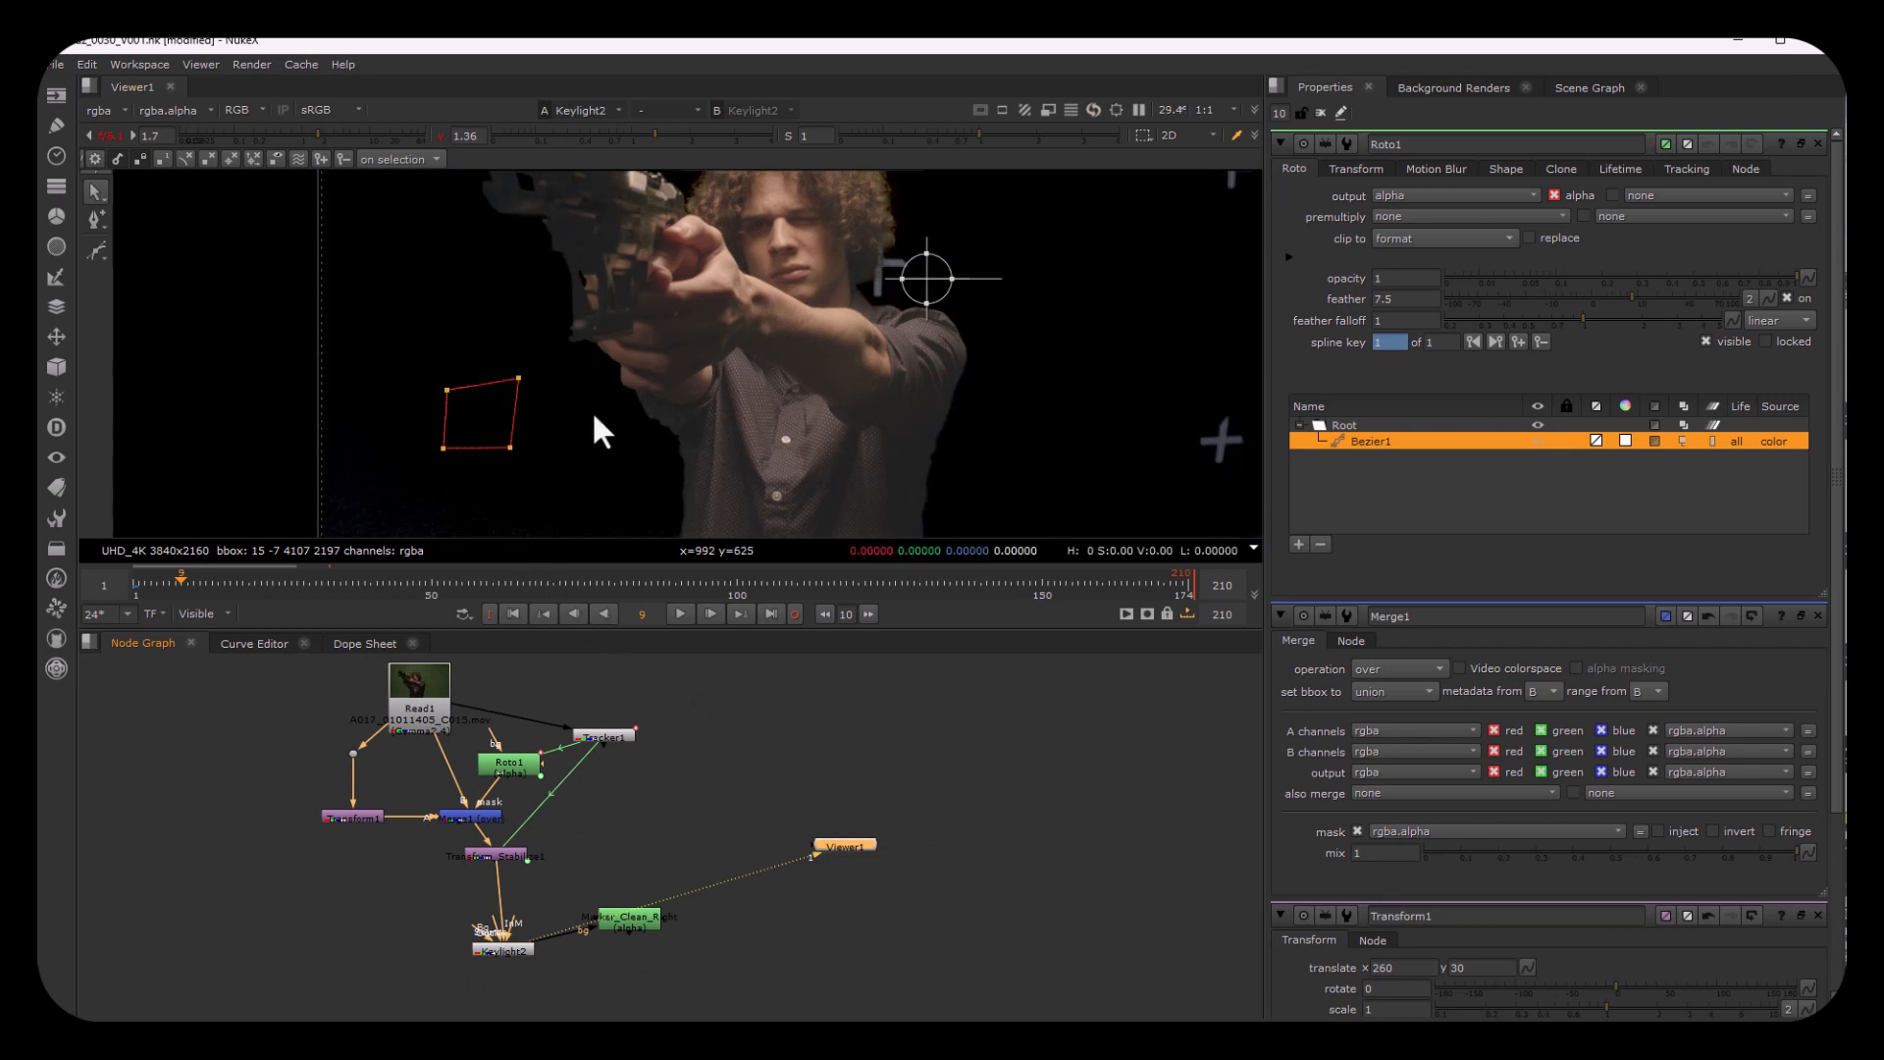
key(a)
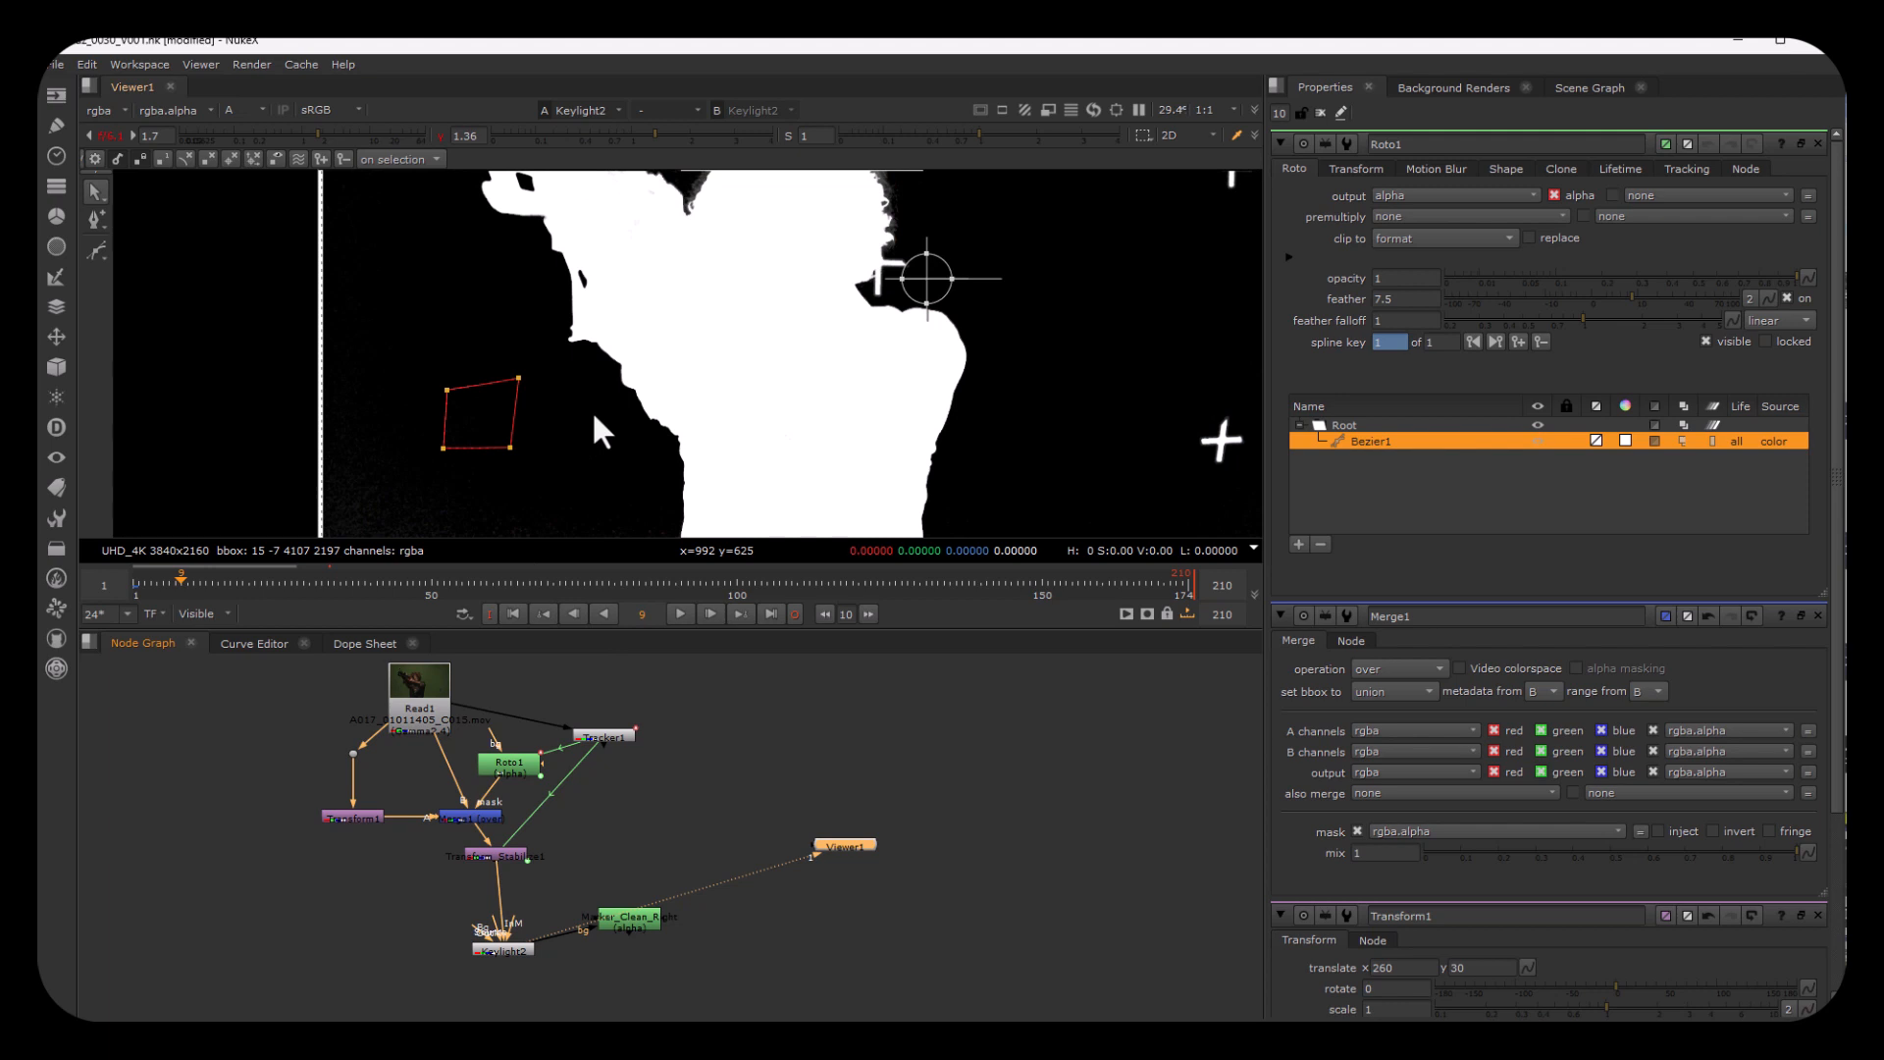
key(a)
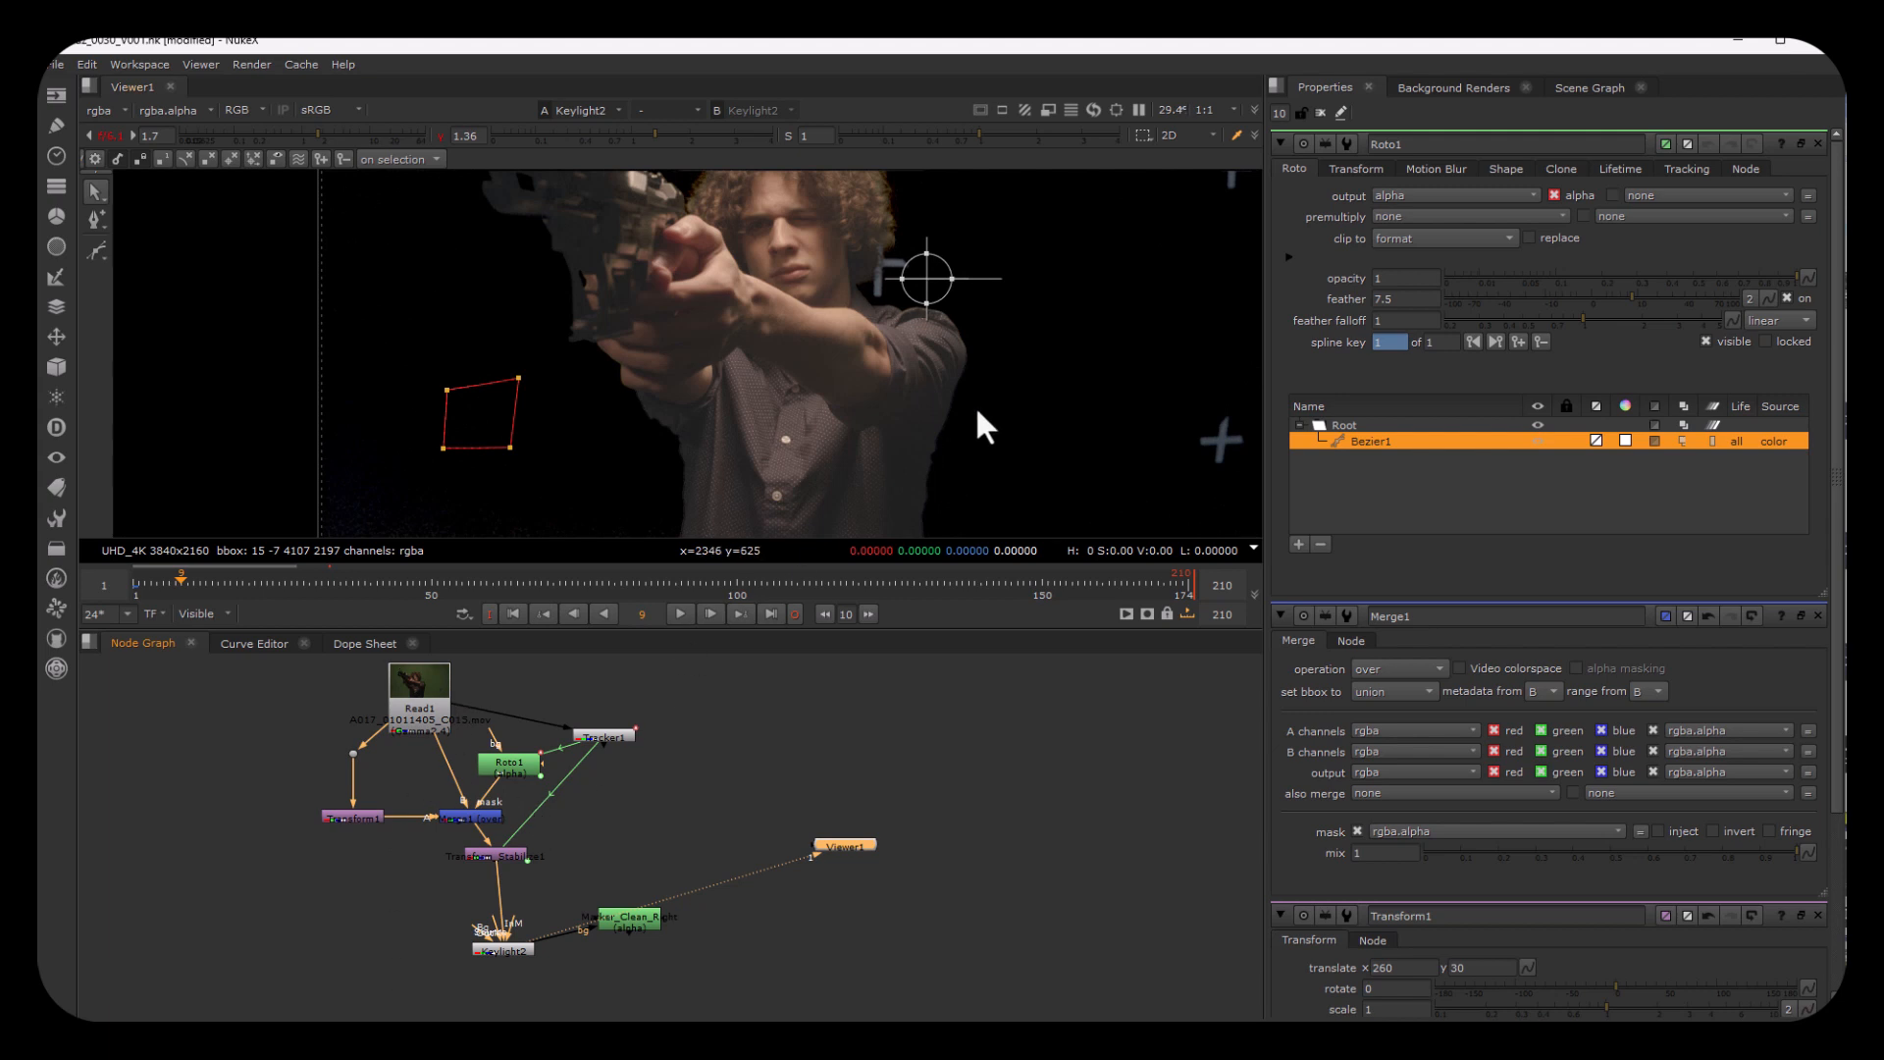
scroll(992, 401, down, 2)
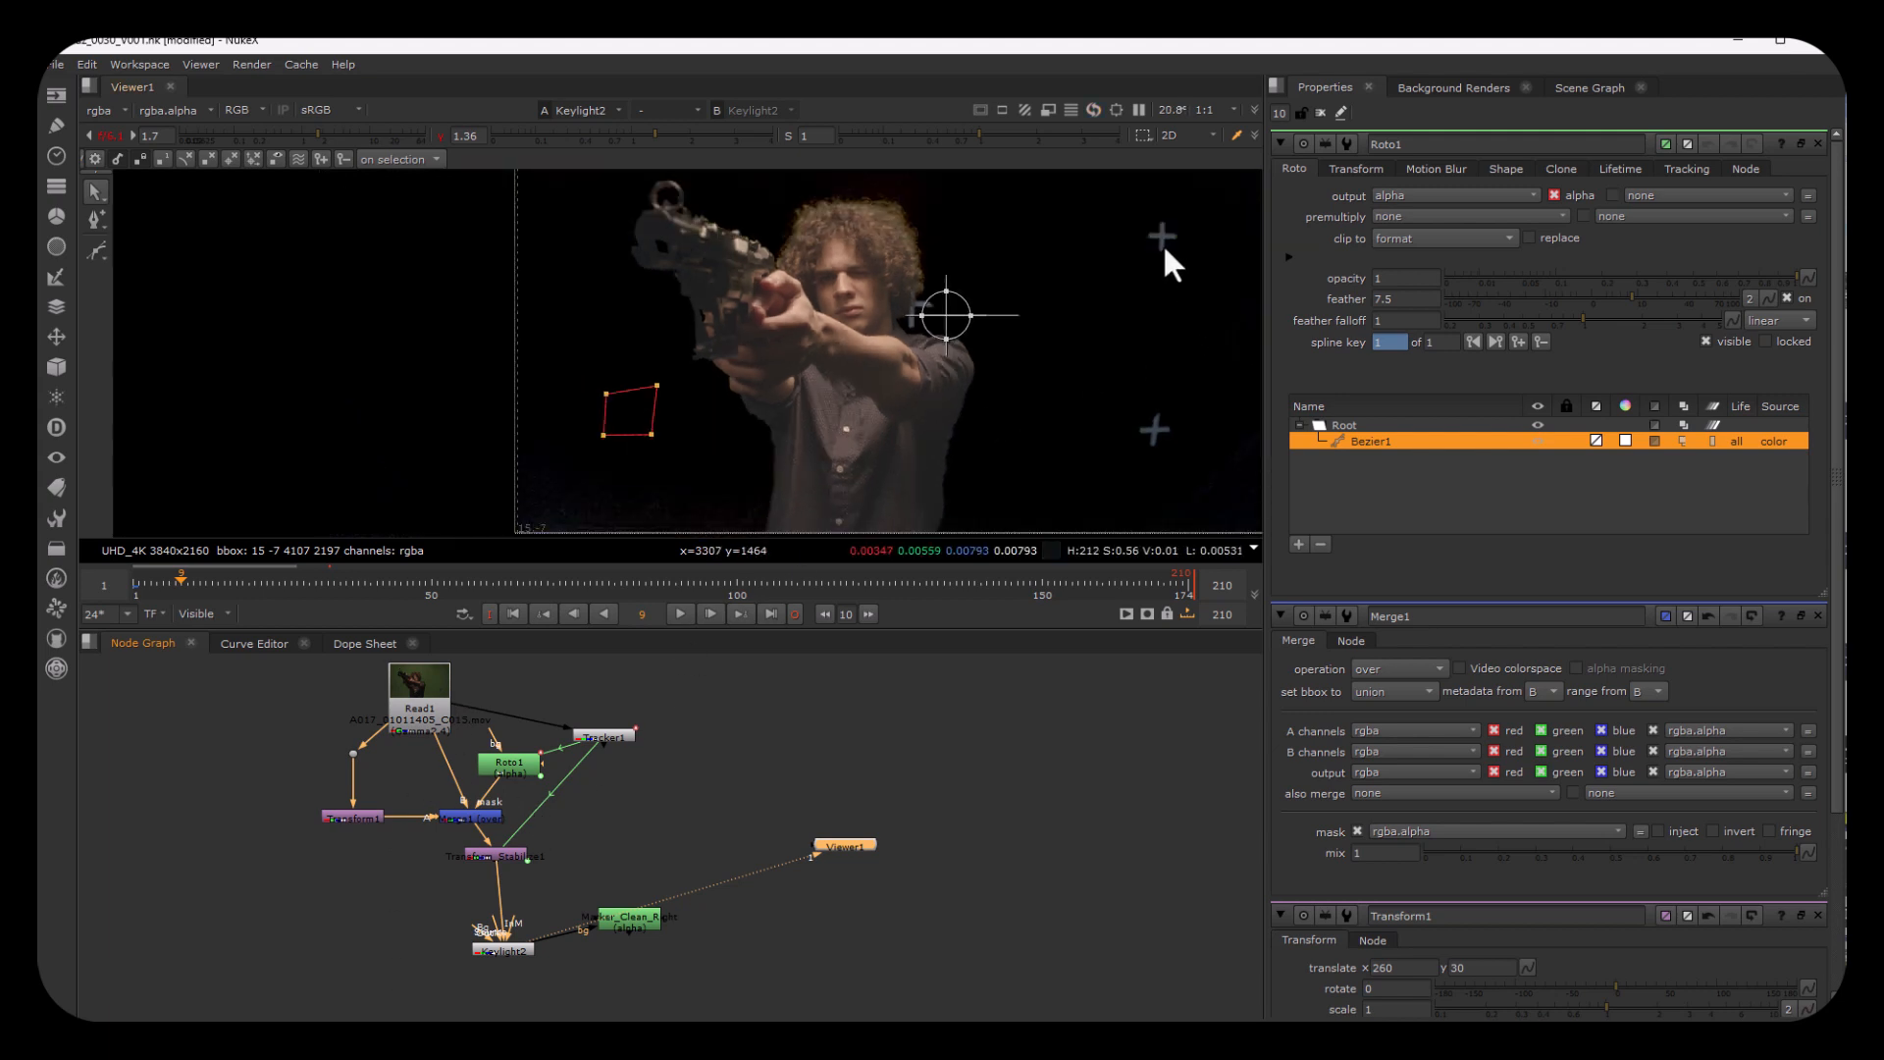